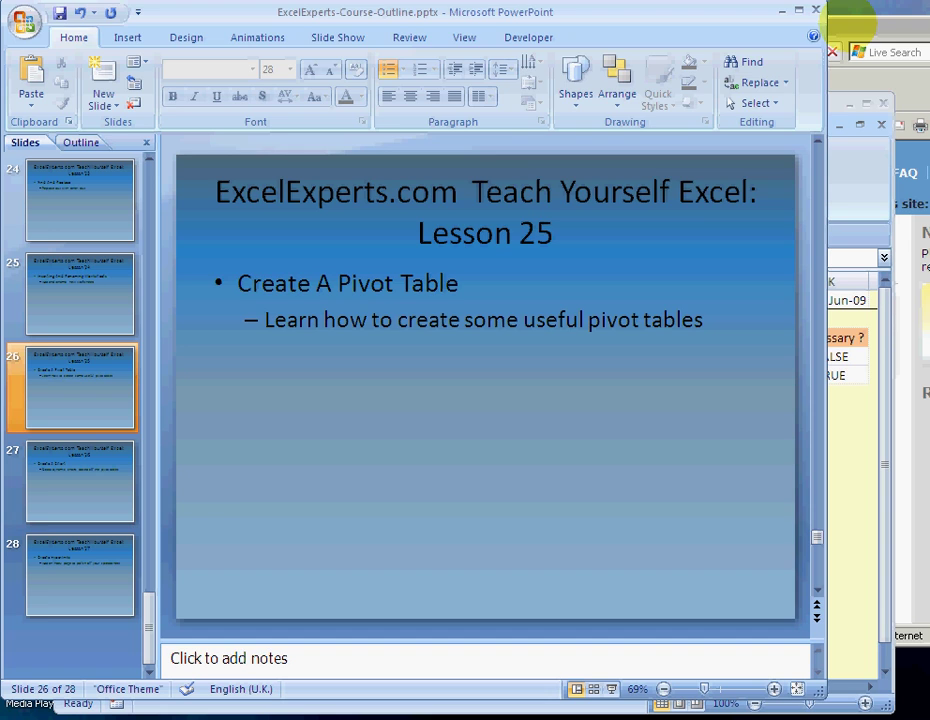
Step: Switch to Internet Explorer and read the Lesson 25 introduction to the pivot tables for tracking expenses
{"action": "left_click", "coordinate": [866, 22]}
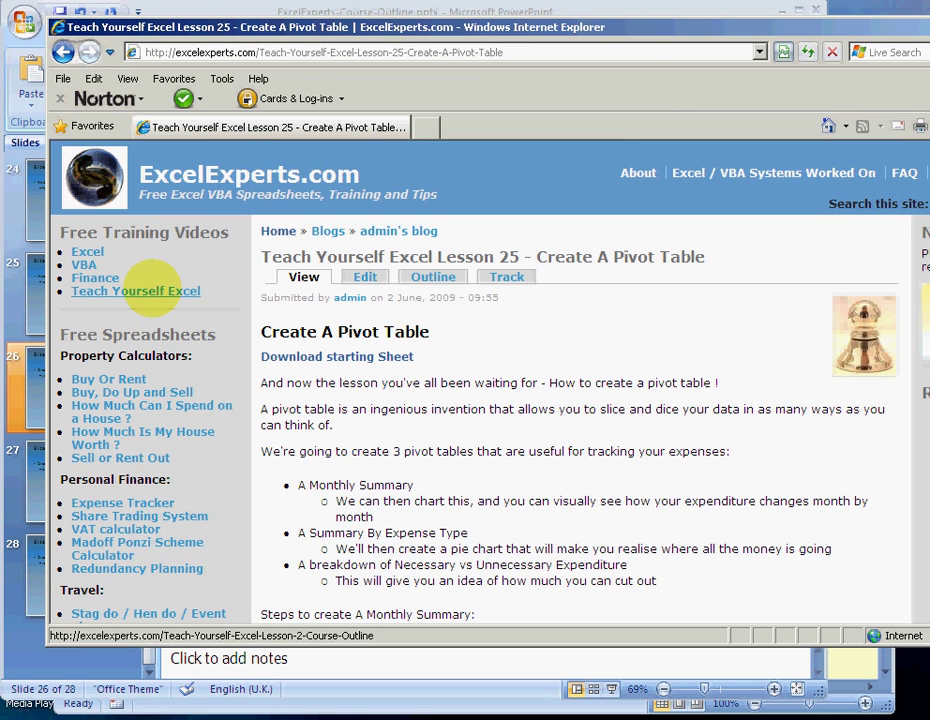
{"action": "left_click_drag", "start_coordinate": [437, 256], "coordinate": [521, 256]}
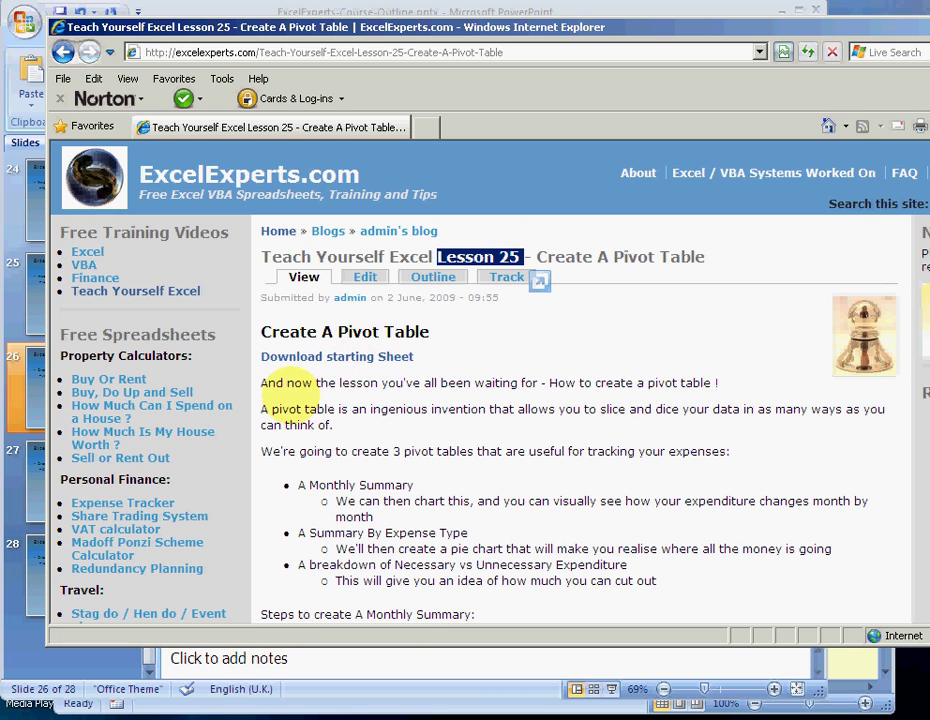
{"action": "left_click_drag", "start_coordinate": [270, 409], "coordinate": [310, 540]}
{"action": "left_click", "coordinate": [353, 440]}
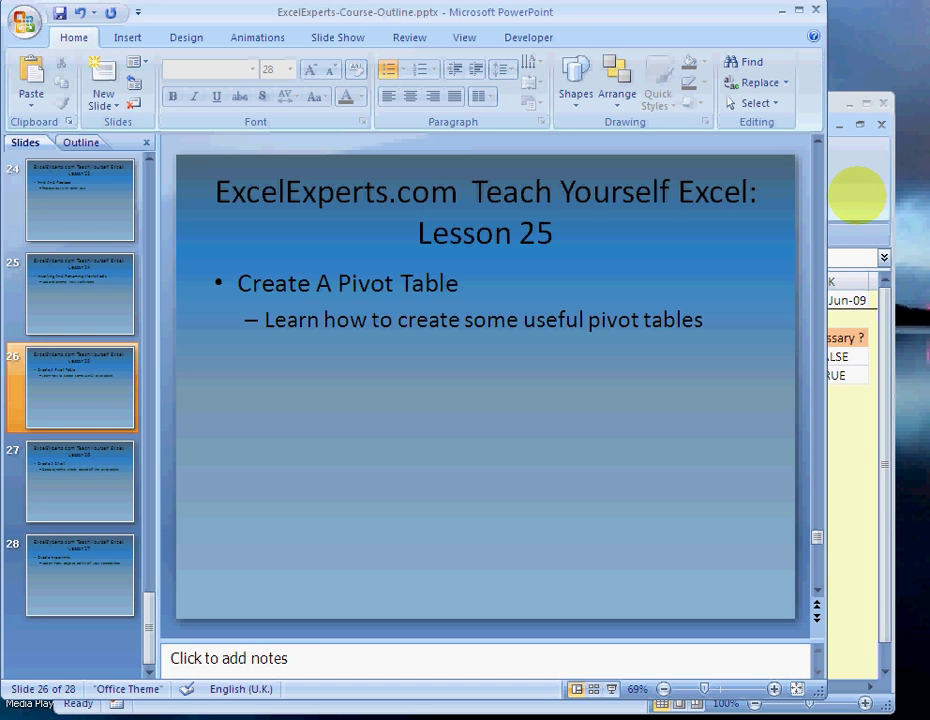
Step: Switch to the Excel workbook and review the Expense type and Necessary ? entries in rows 2 to 5 of the Data sheet
{"action": "left_click", "coordinate": [857, 193]}
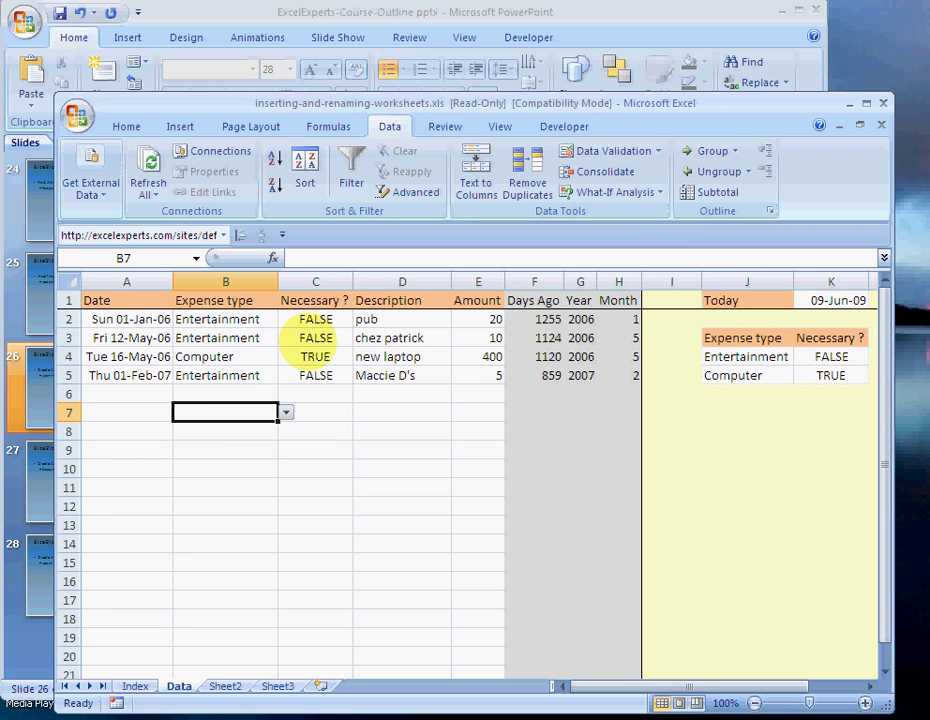
{"action": "left_click", "coordinate": [225, 356]}
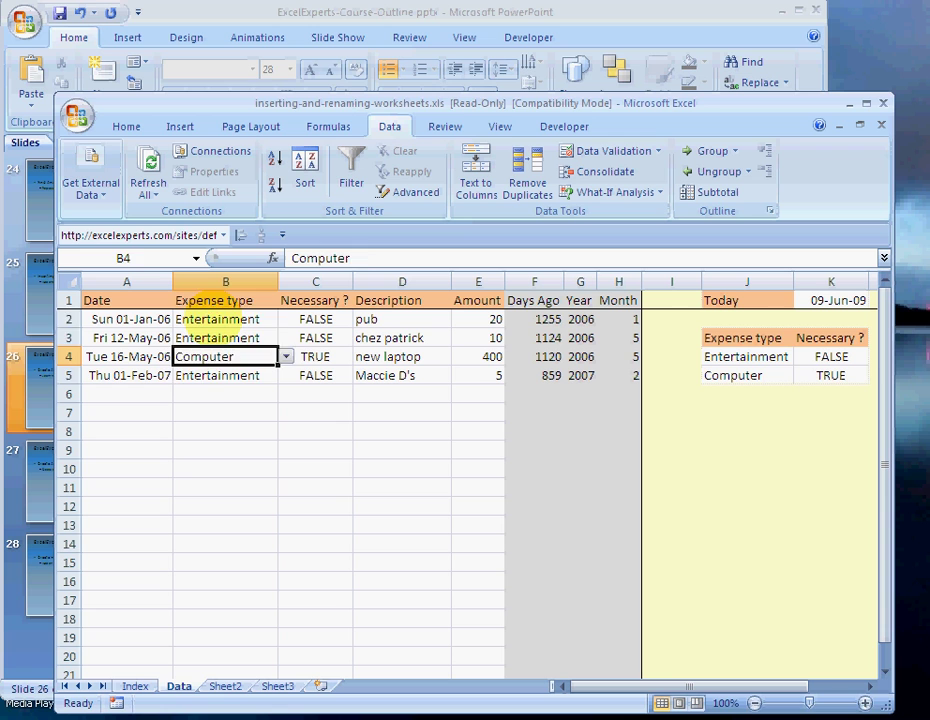
{"action": "left_click_drag", "start_coordinate": [225, 319], "coordinate": [220, 386]}
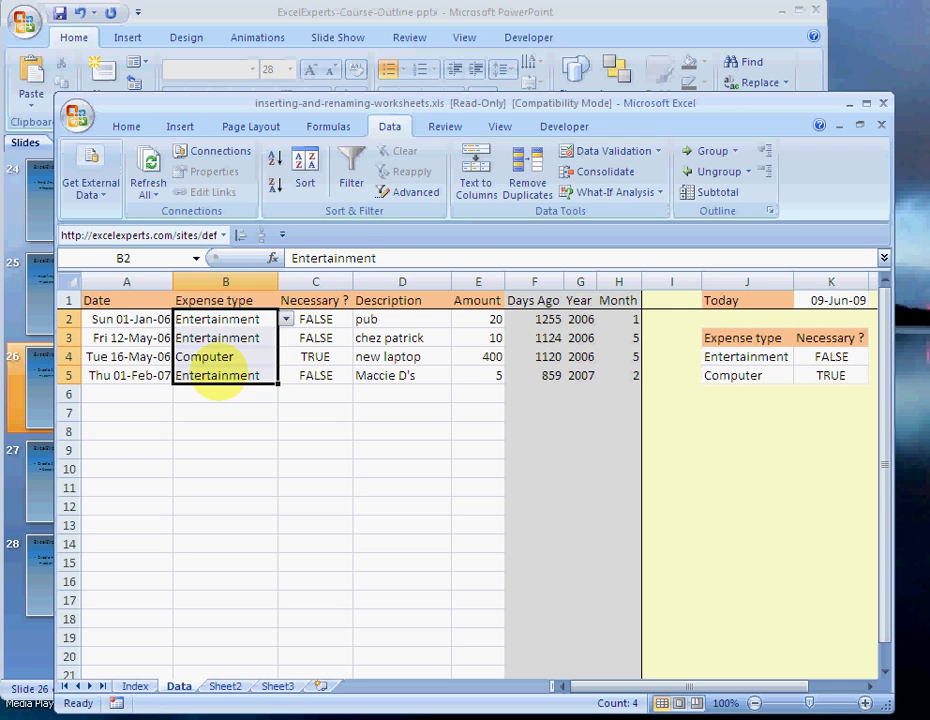
{"action": "left_click_drag", "start_coordinate": [311, 320], "coordinate": [311, 381]}
{"action": "left_click", "coordinate": [226, 412]}
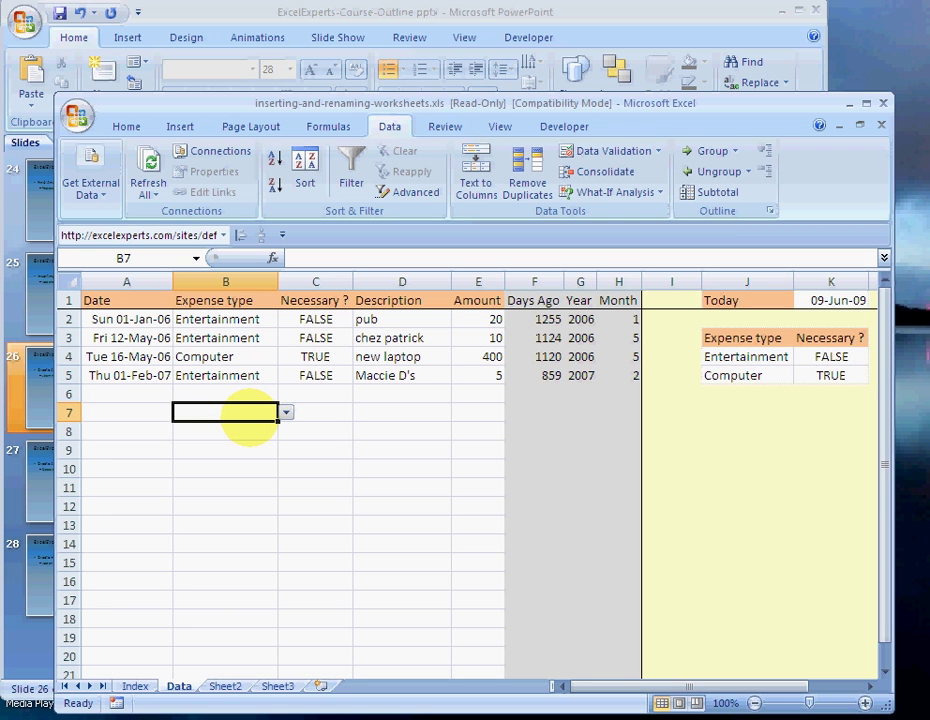
Step: Create a pivot table on a new worksheet from columns A:H of the Data sheet
{"action": "key", "text": "F5"}
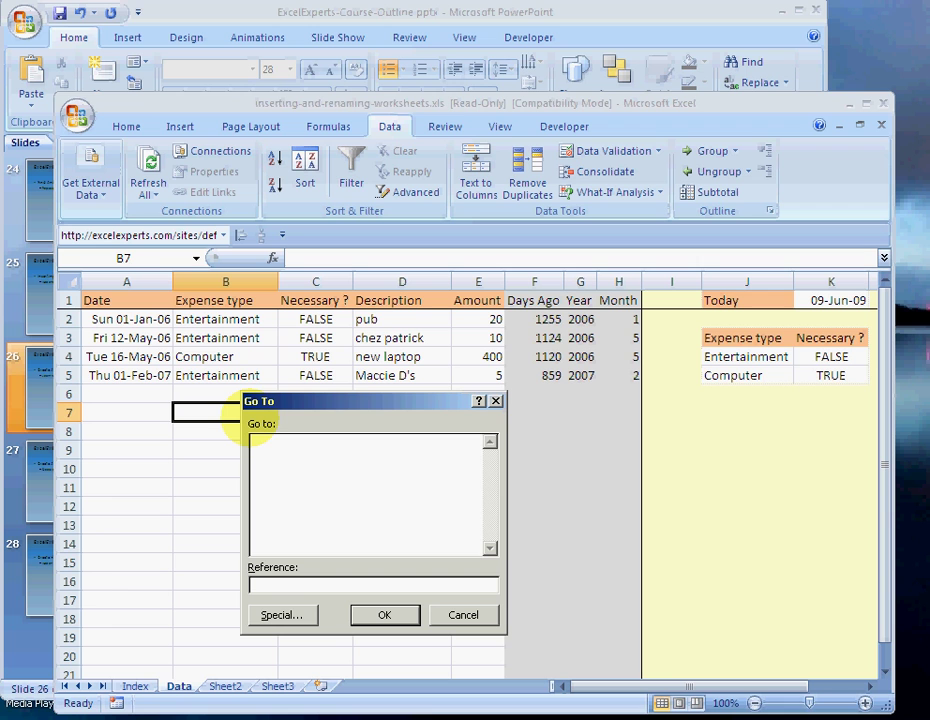
{"action": "type", "text": "a:h"}
{"action": "key", "text": "Return"}
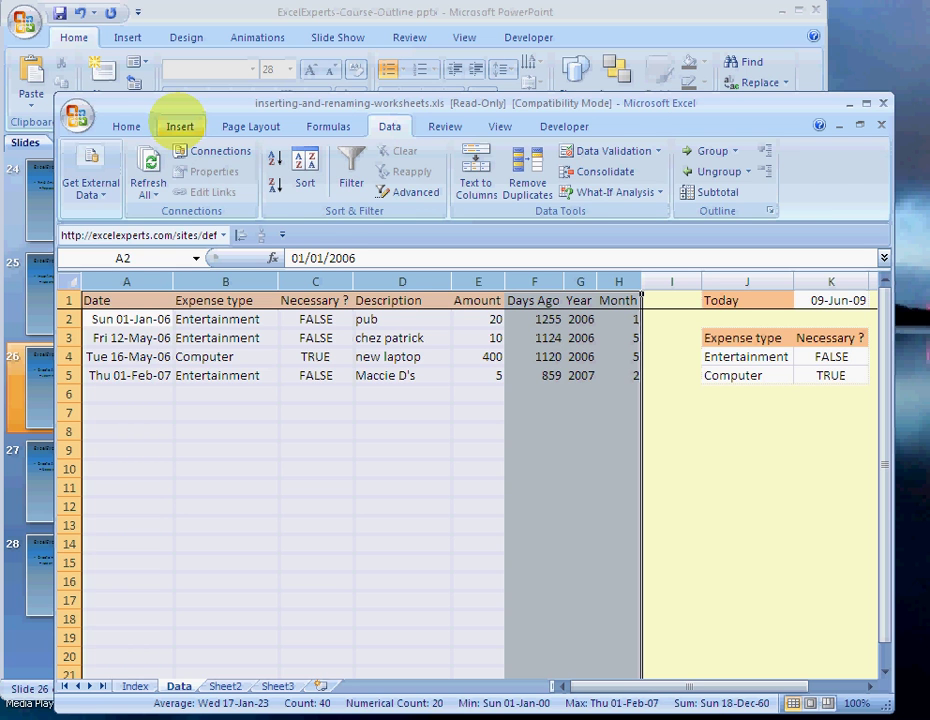
{"action": "left_click", "coordinate": [180, 126]}
{"action": "left_click", "coordinate": [89, 162]}
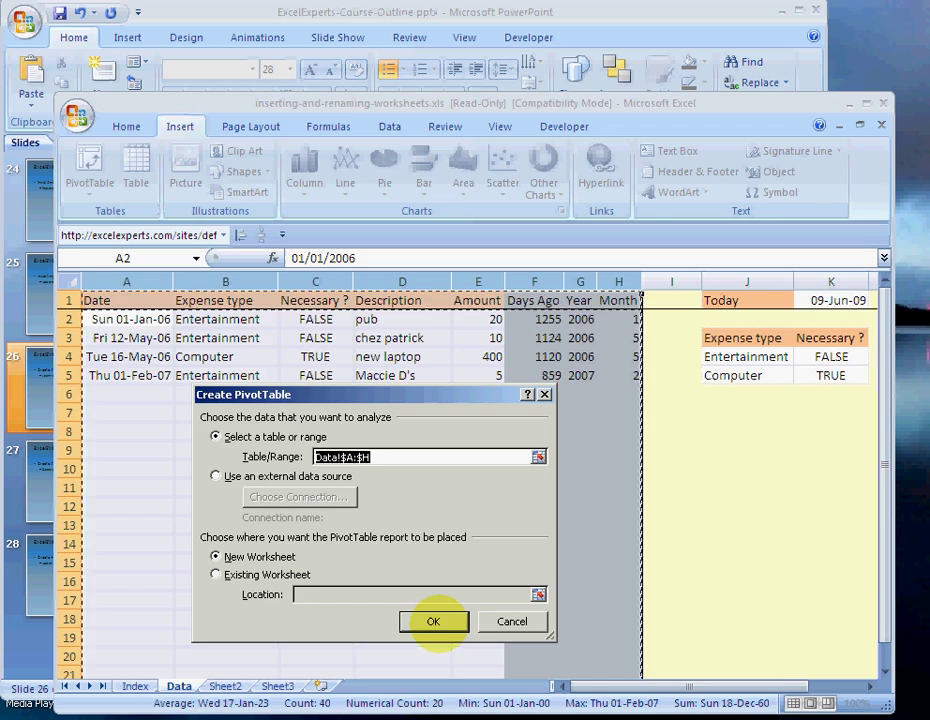
{"action": "left_click", "coordinate": [432, 621]}
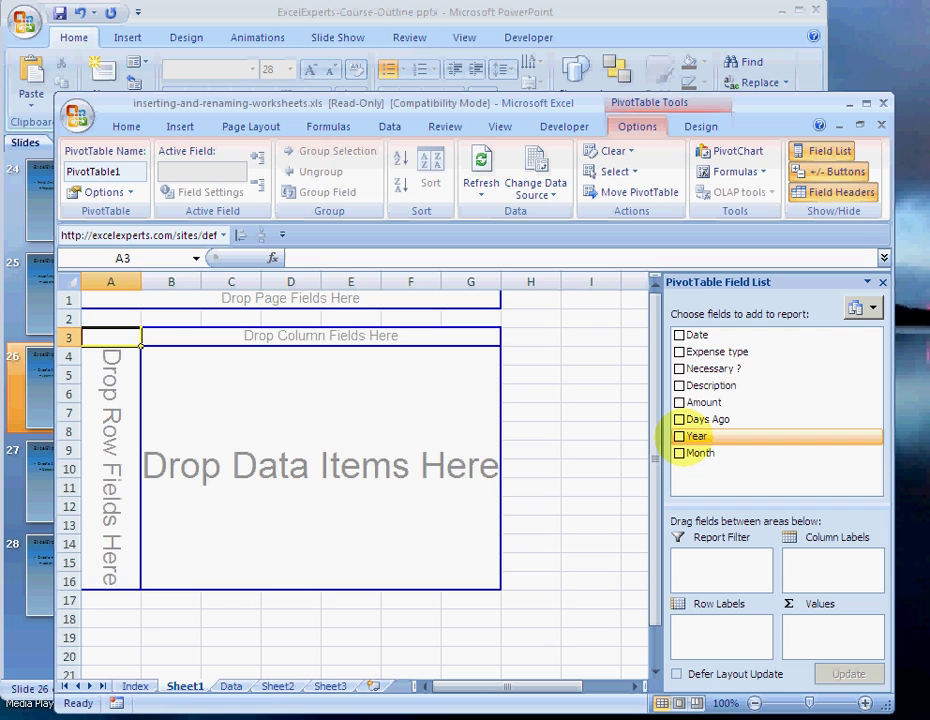
Step: Add Year to the pivot table's row labels and set its subtotals to None
{"action": "left_click", "coordinate": [680, 436]}
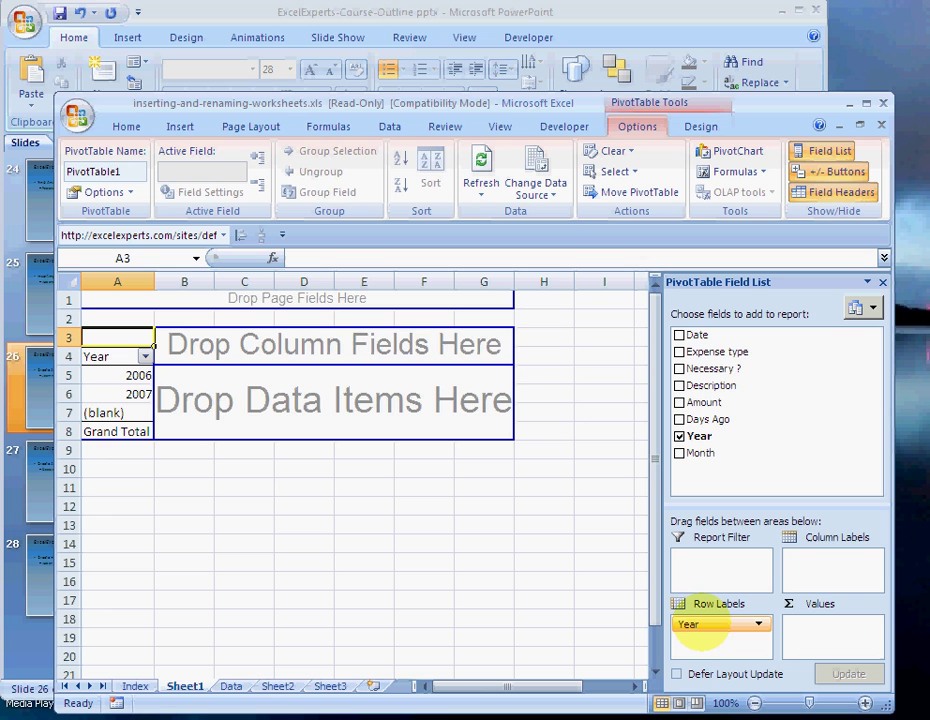
{"action": "left_click", "coordinate": [700, 622]}
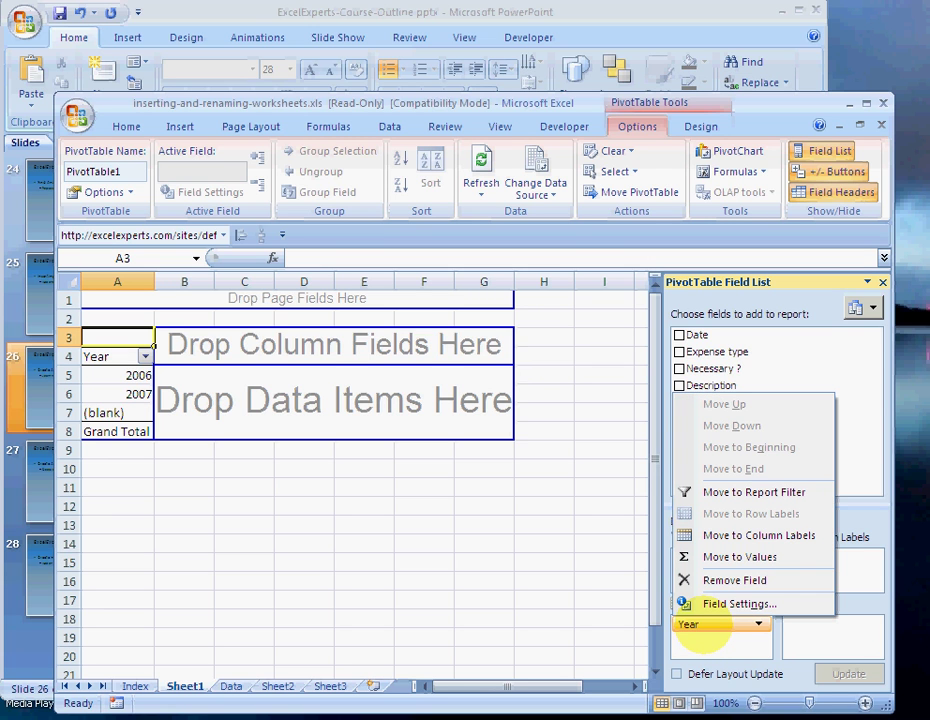
{"action": "left_click", "coordinate": [745, 603]}
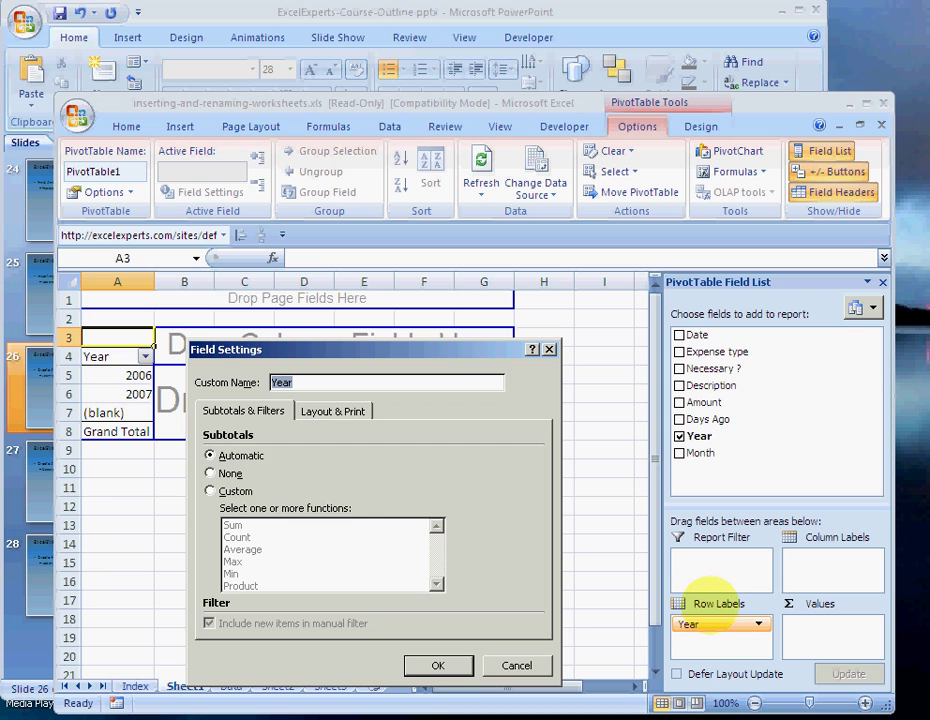
{"action": "left_click", "coordinate": [209, 473]}
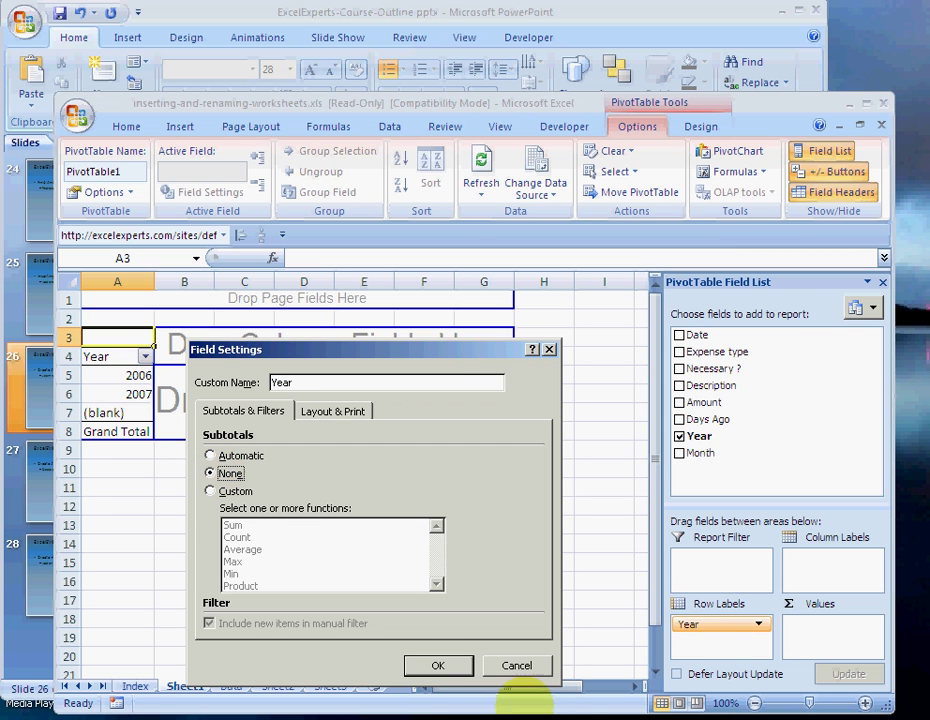
{"action": "left_click", "coordinate": [437, 665]}
Step: Add Month as a second row label and place Amount in the pivot table's values area
{"action": "left_click", "coordinate": [679, 453]}
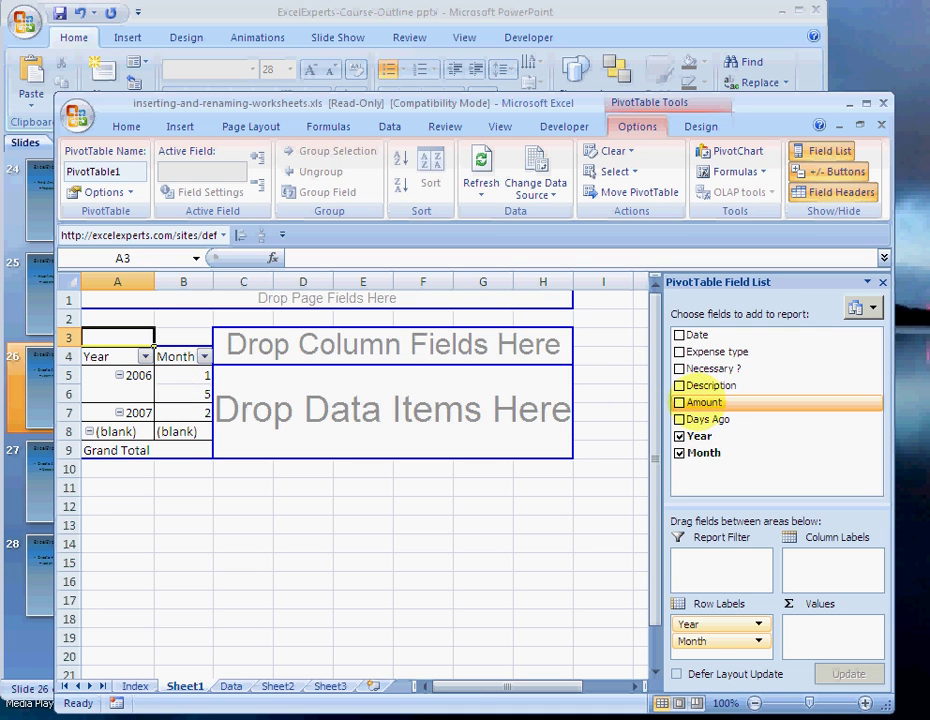
{"action": "left_click_drag", "start_coordinate": [712, 402], "coordinate": [805, 622]}
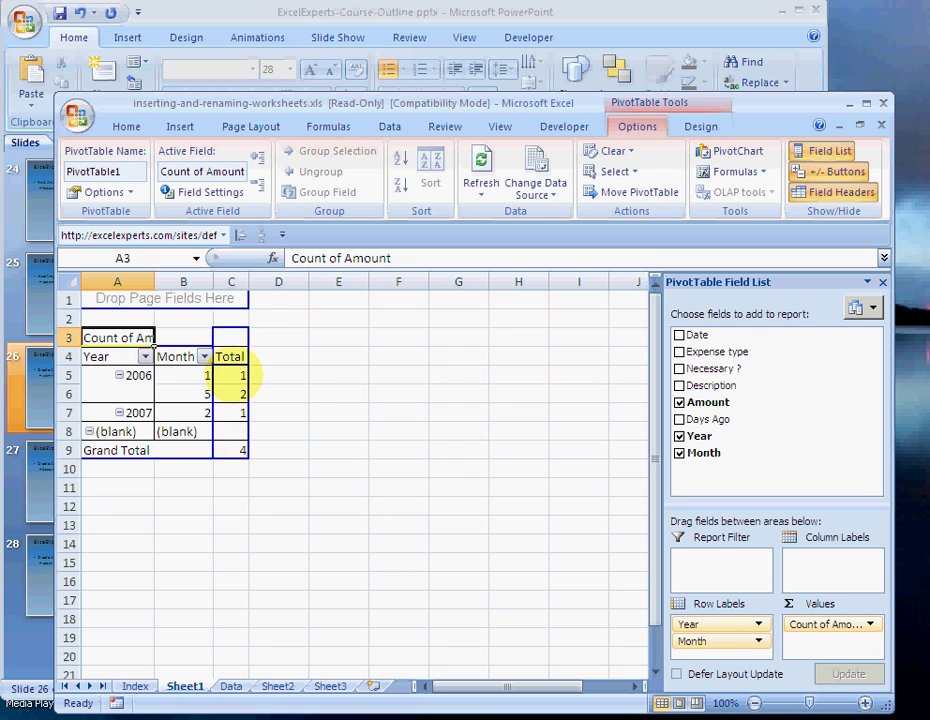
{"action": "mouse_move", "coordinate": [237, 366]}
{"action": "mouse_move", "coordinate": [180, 372]}
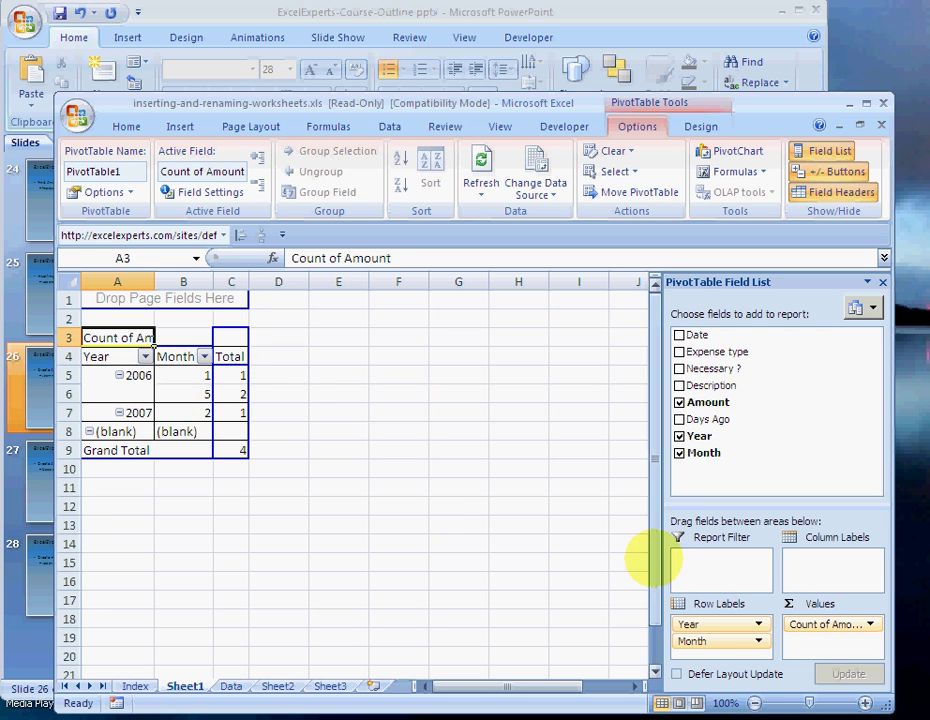
Step: Summarize the pivot table's Amount values by Sum
{"action": "left_click", "coordinate": [808, 630]}
{"action": "left_click", "coordinate": [840, 600]}
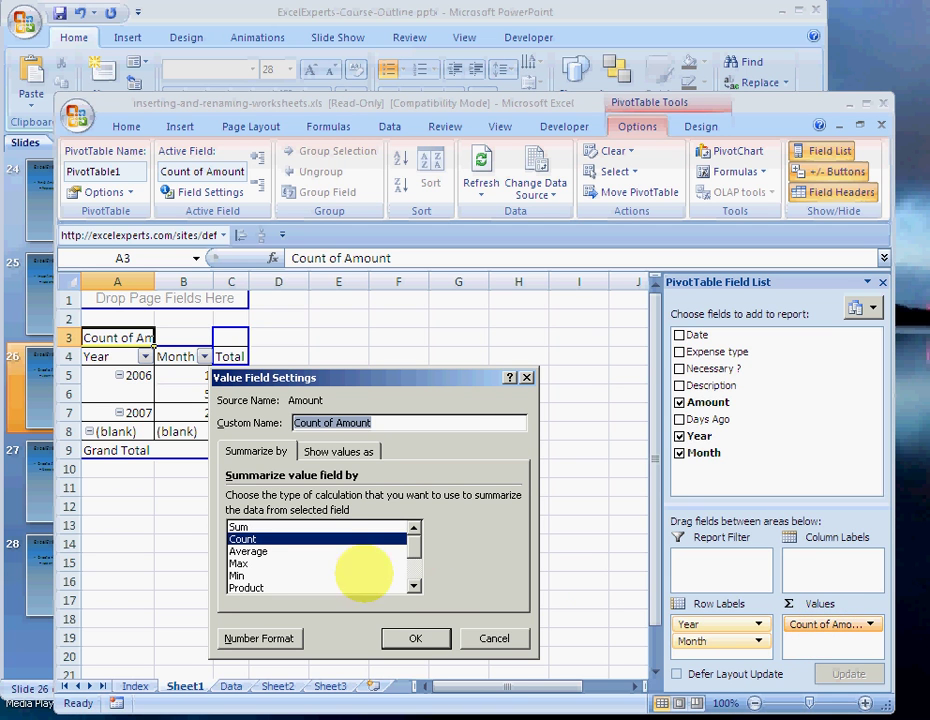
{"action": "left_click", "coordinate": [330, 527]}
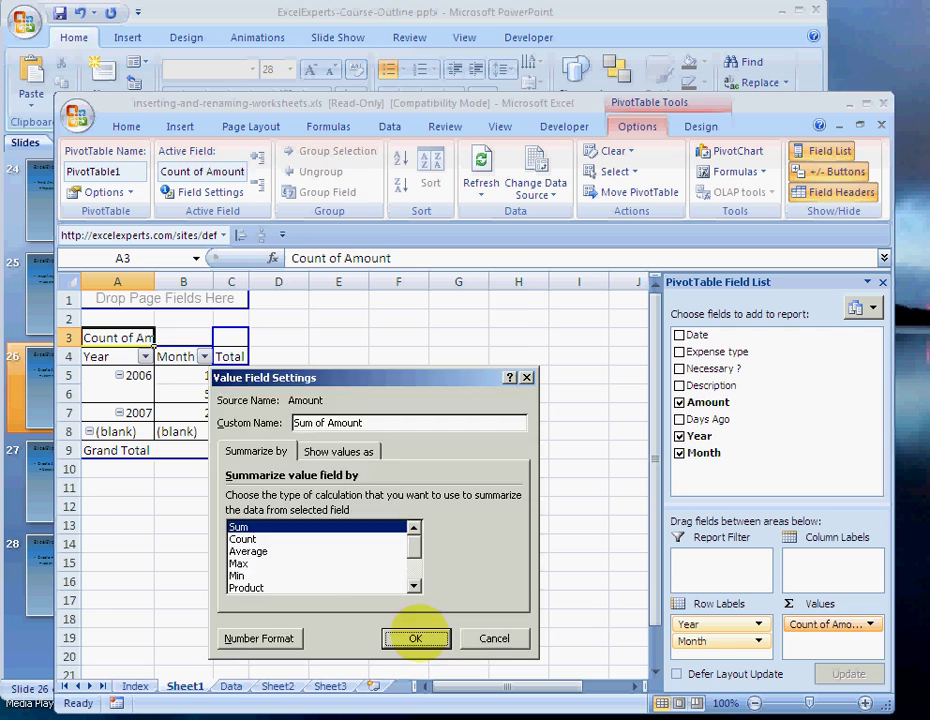
{"action": "left_click", "coordinate": [425, 633]}
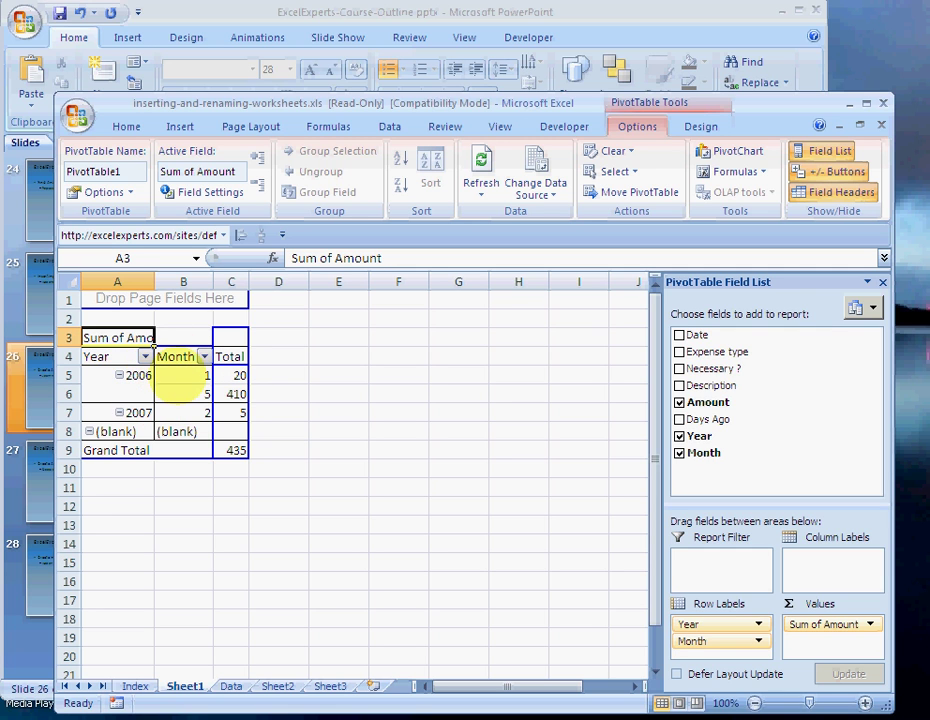
{"action": "mouse_move", "coordinate": [240, 388]}
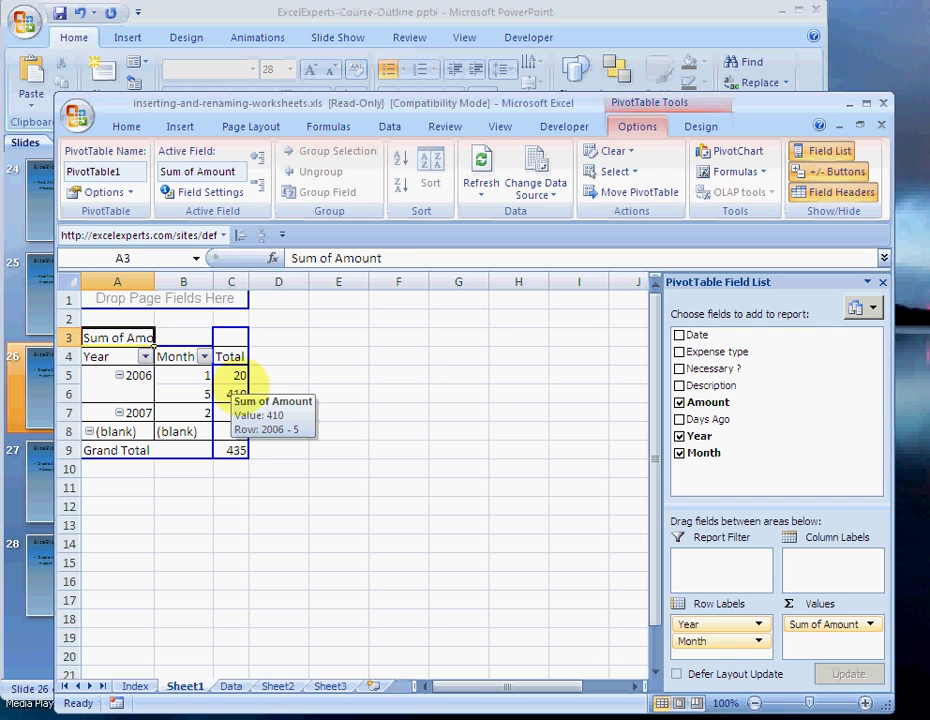
Step: Rename the pivot table's worksheet as Monthly Summary
{"action": "double_click", "coordinate": [185, 686]}
{"action": "type", "text": "Month"}
{"action": "key", "text": "Return"}
{"action": "type", "text": "ly Summary"}
{"action": "key", "text": "Return"}
Step: Create a copy of the Monthly Summary sheet before the Index sheet
{"action": "right_click", "coordinate": [205, 686]}
{"action": "left_click", "coordinate": [240, 549]}
{"action": "left_click", "coordinate": [168, 615]}
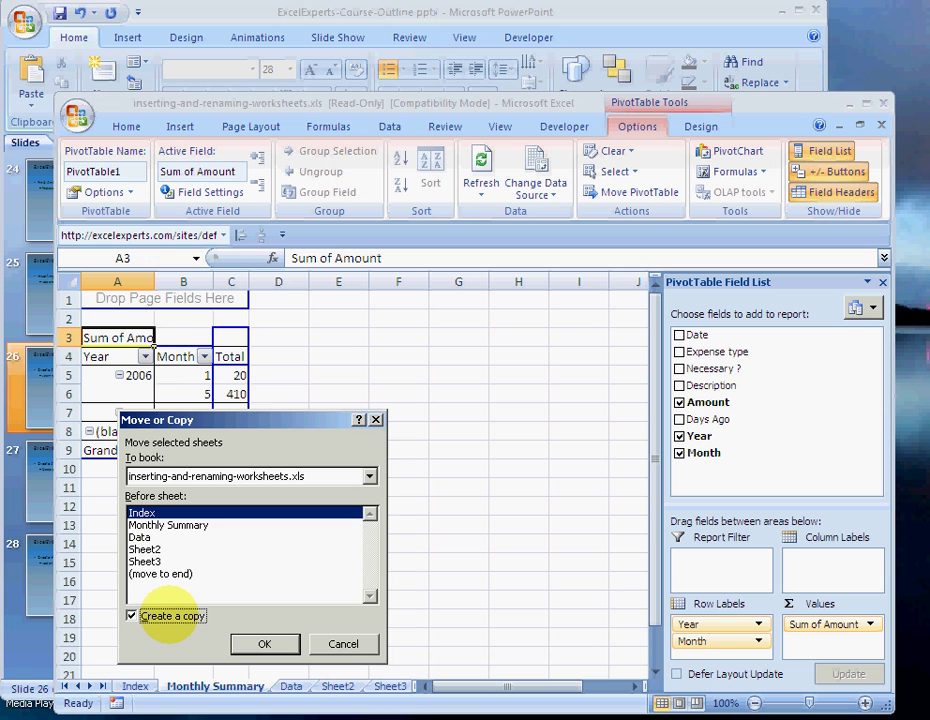
{"action": "left_click", "coordinate": [257, 642]}
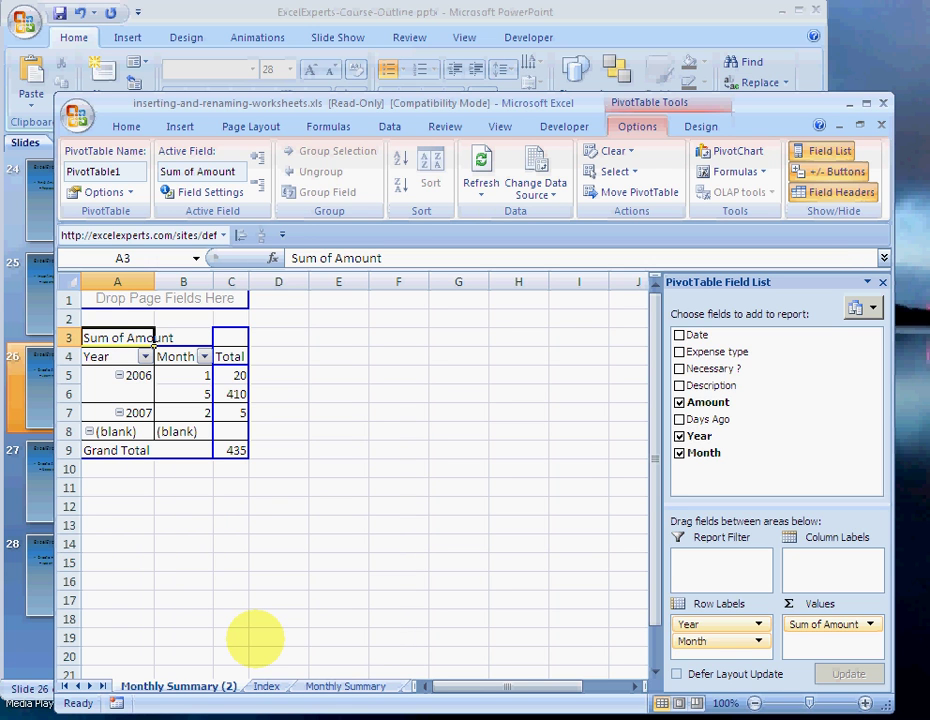
Step: In the copied sheet's pivot table, remove the Month and Year fields and add Expense type as the row label
{"action": "left_click", "coordinate": [337, 684]}
{"action": "left_click", "coordinate": [188, 685]}
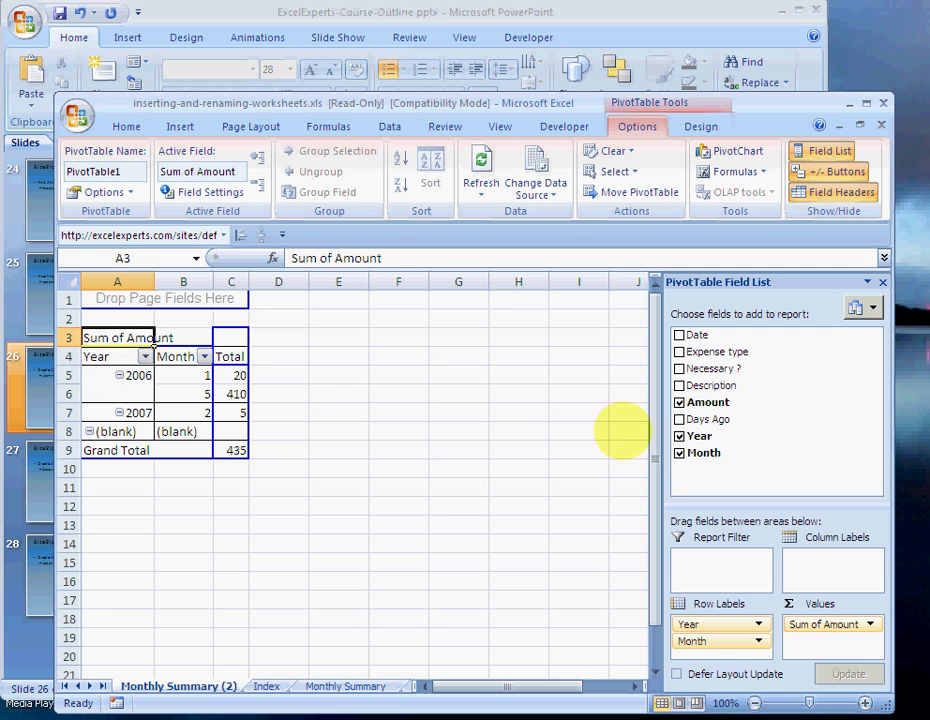
{"action": "left_click", "coordinate": [680, 453]}
{"action": "left_click", "coordinate": [680, 436]}
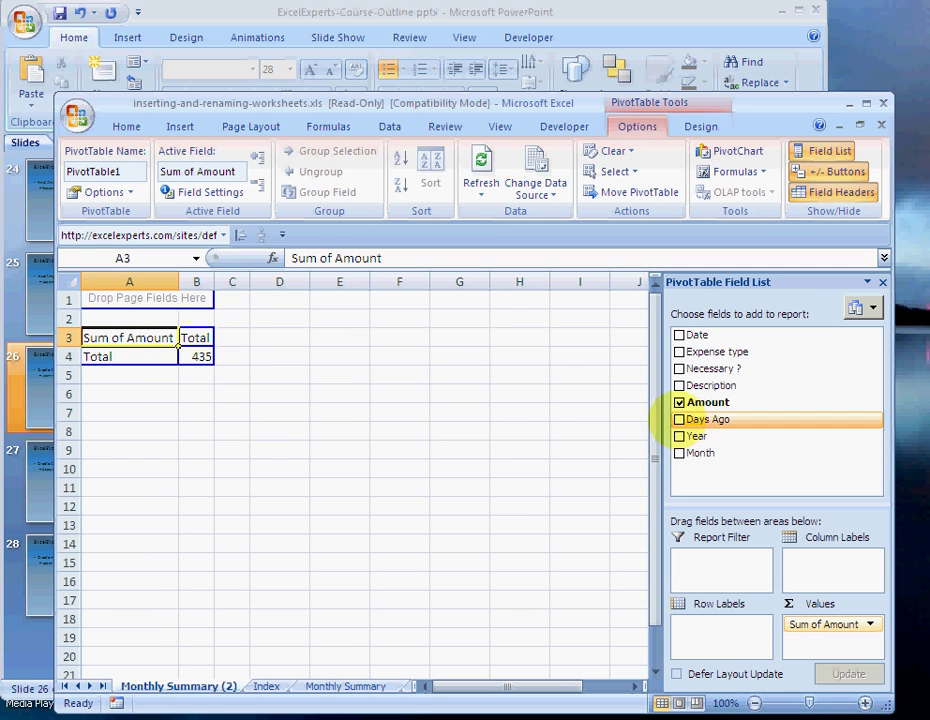
{"action": "left_click", "coordinate": [680, 352]}
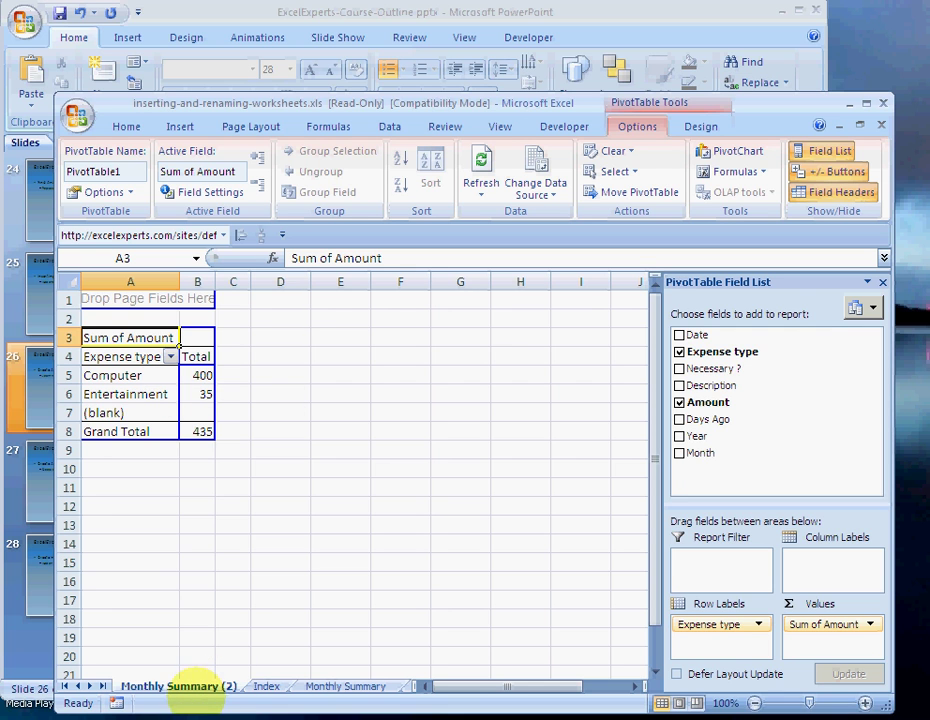
Step: Rename the copied sheet as Expense Type and move it between Monthly Summary and Data
{"action": "double_click", "coordinate": [193, 684]}
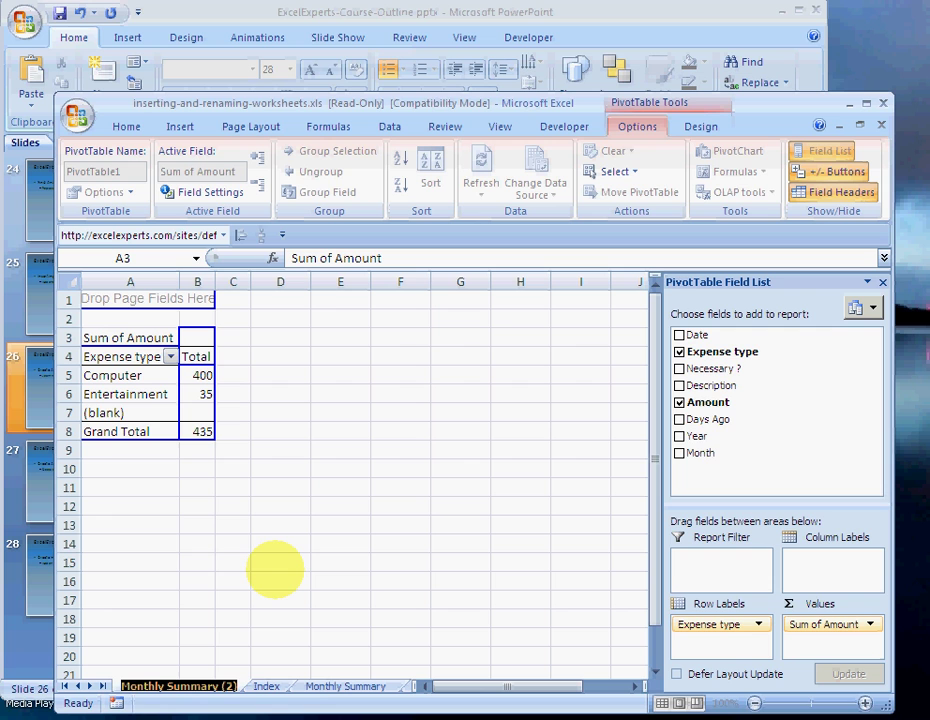
{"action": "type", "text": "Expense Type"}
{"action": "key", "text": "Return"}
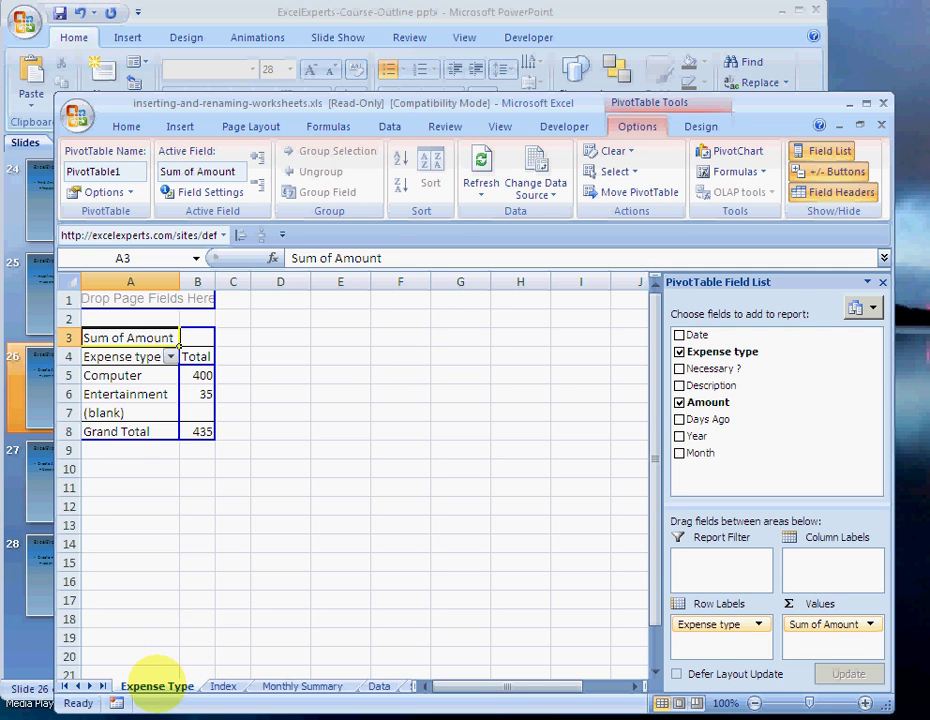
{"action": "left_click_drag", "start_coordinate": [157, 682], "coordinate": [378, 674]}
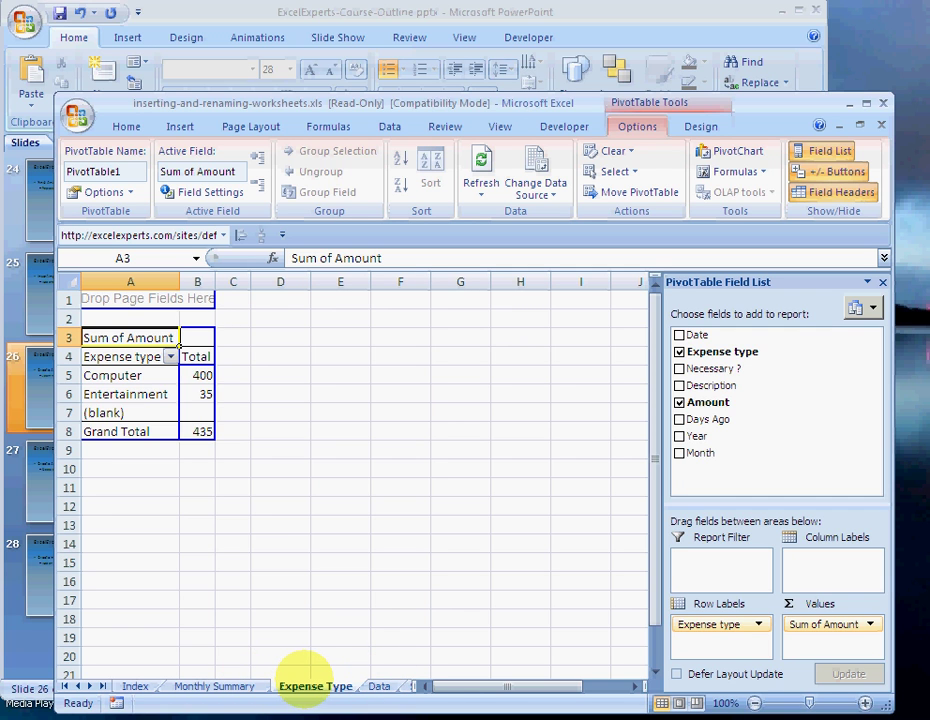
Step: Create a copy of the Expense Type sheet before the Data sheet
{"action": "right_click", "coordinate": [308, 684]}
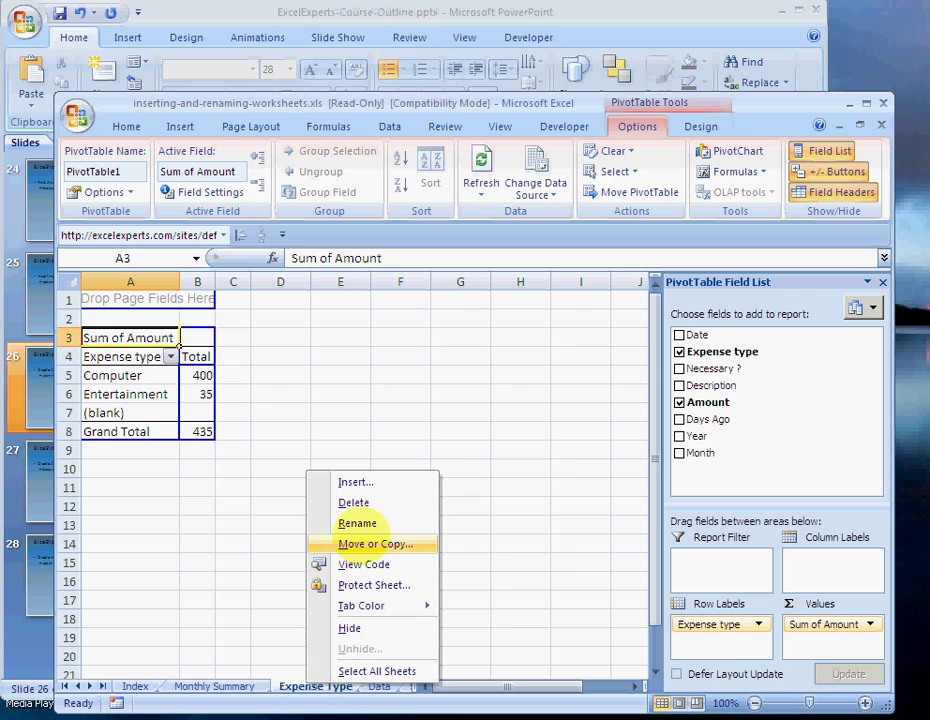
{"action": "left_click", "coordinate": [360, 542]}
{"action": "left_click", "coordinate": [242, 606]}
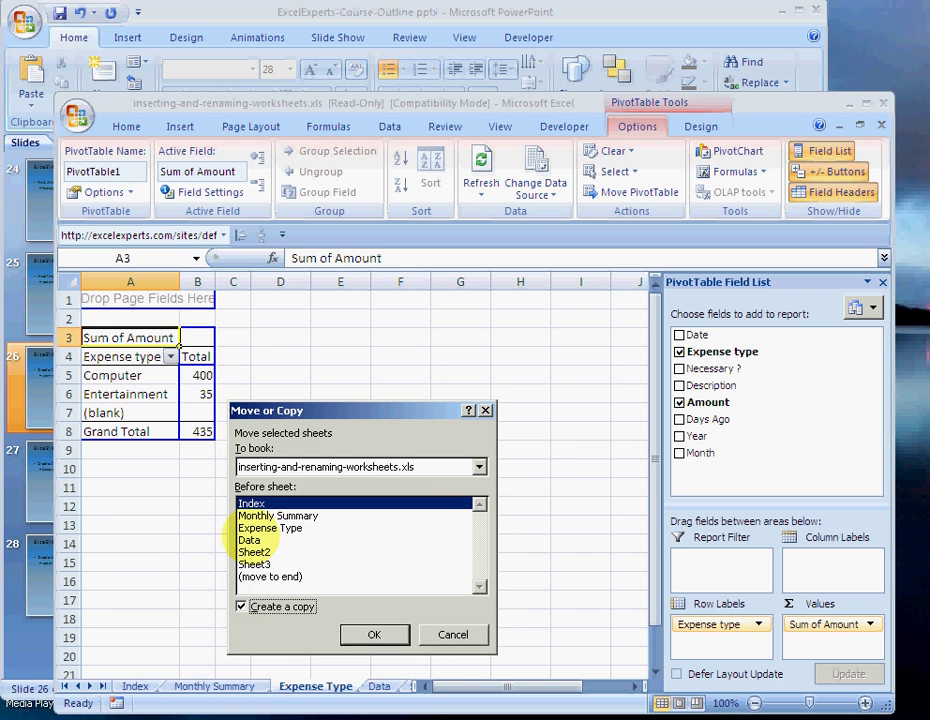
{"action": "left_click", "coordinate": [249, 540]}
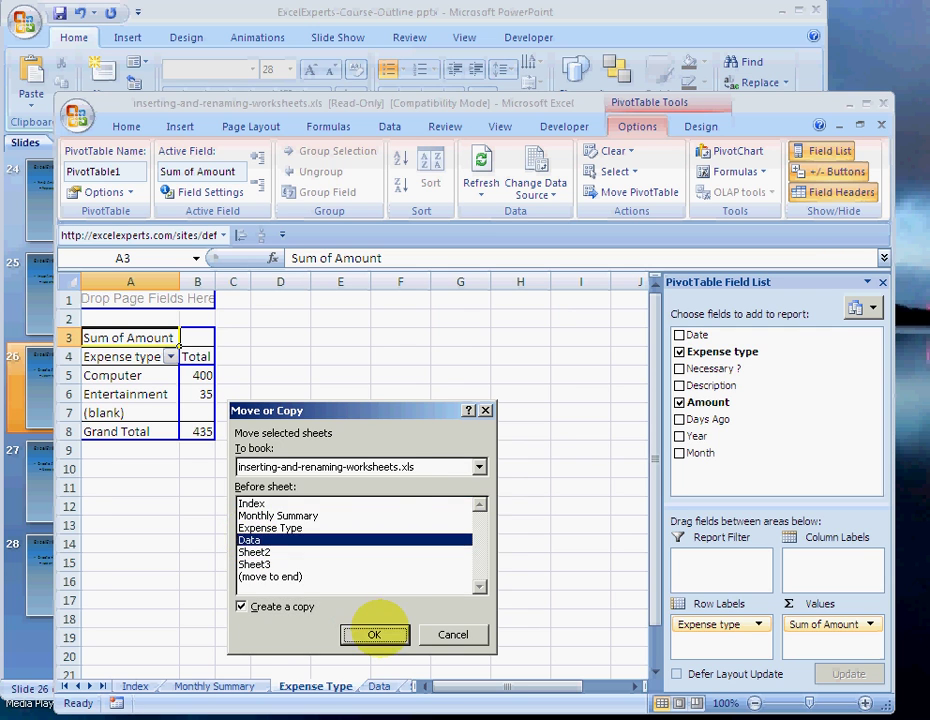
{"action": "left_click", "coordinate": [373, 634]}
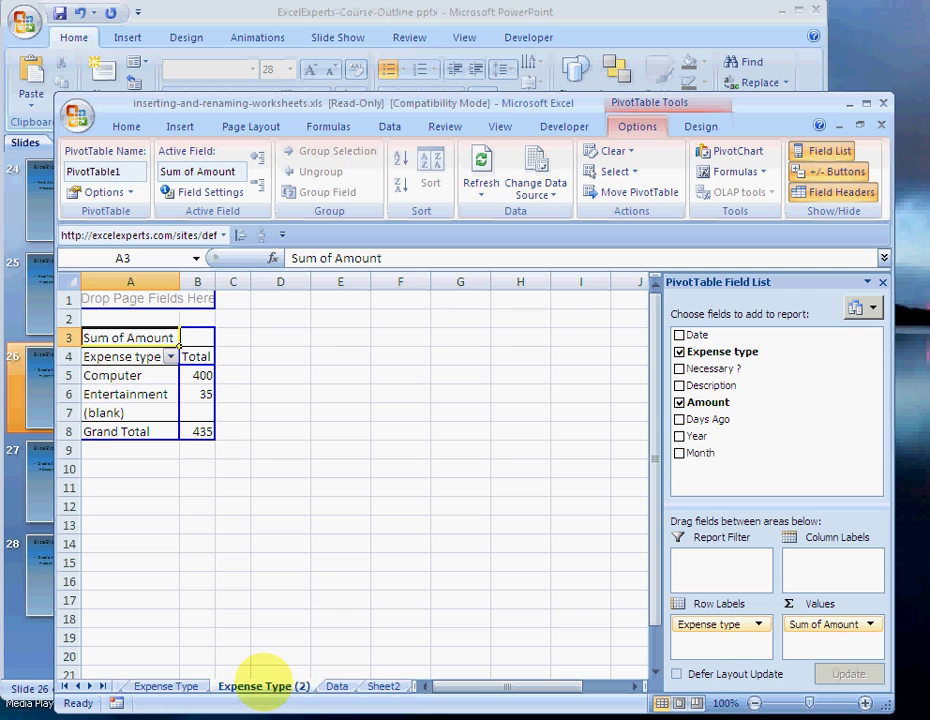
Step: Rename the copied Expense Type sheet as Necessary
{"action": "double_click", "coordinate": [262, 686]}
{"action": "type", "text": "Nece"}
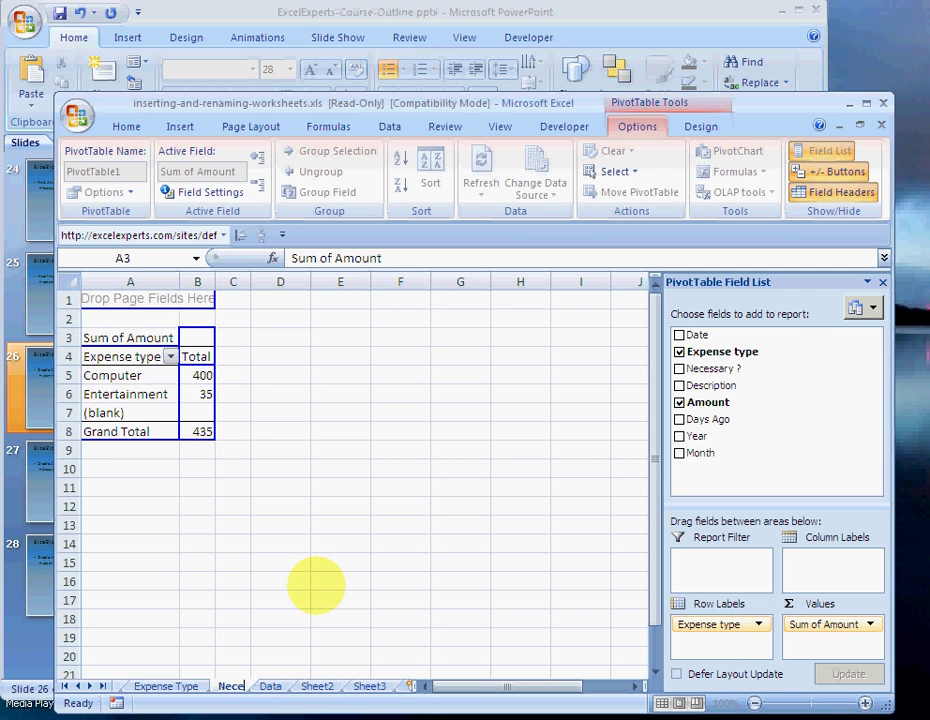
{"action": "type", "text": "ssary"}
{"action": "key", "text": "Return"}
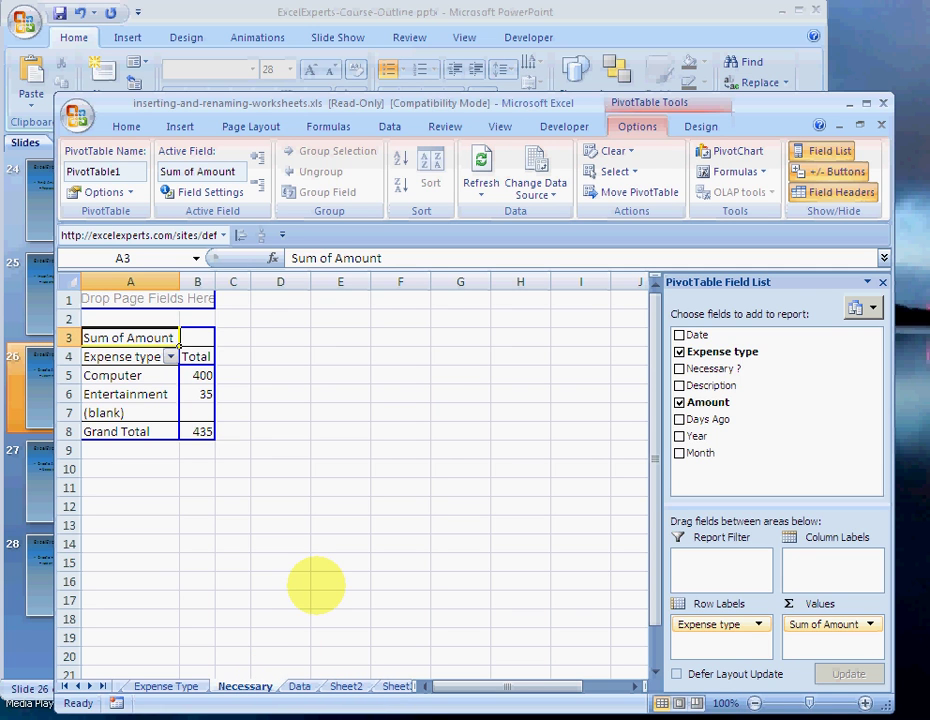
Step: In the Necessary sheet's pivot table, replace the Expense type row label with the Necessary ? field
{"action": "left_click", "coordinate": [131, 360]}
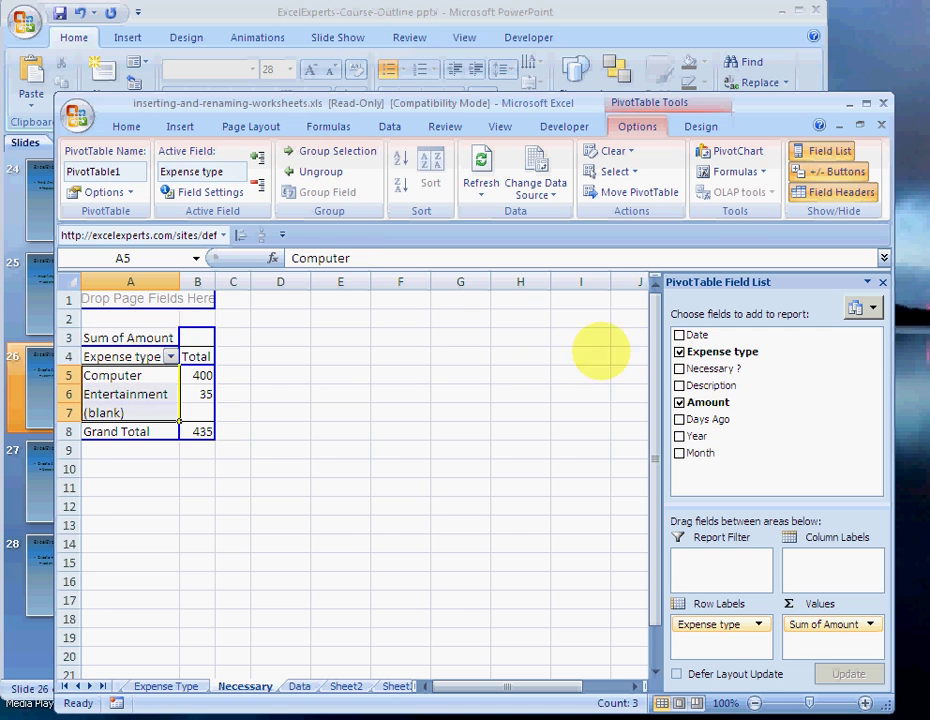
{"action": "left_click", "coordinate": [679, 352]}
{"action": "left_click", "coordinate": [679, 369]}
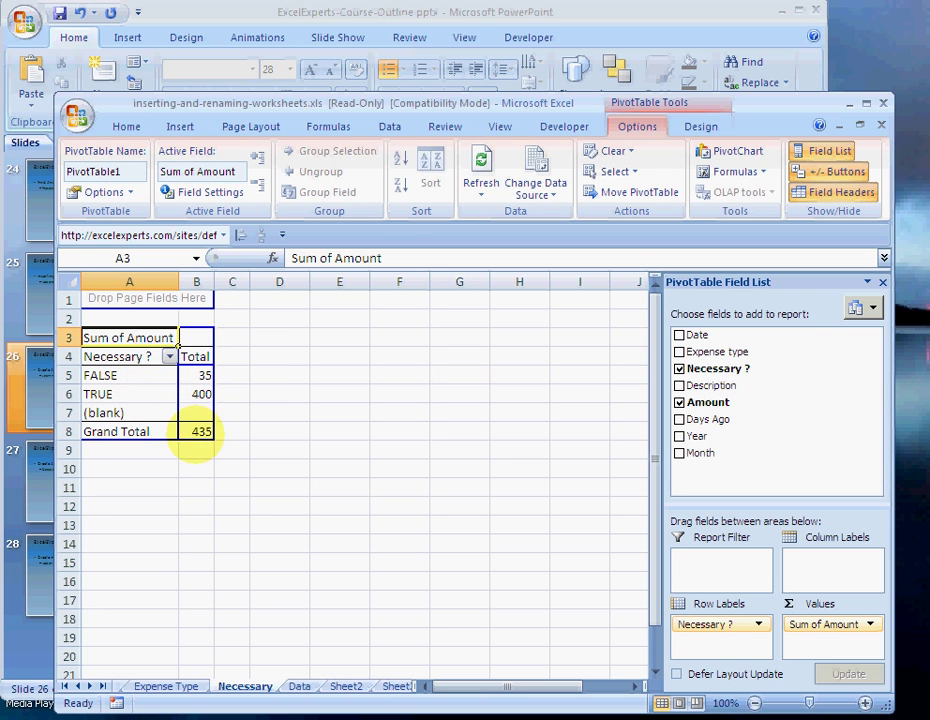
Step: Inspect the grand total and the TRUE and FALSE amounts in the Necessary pivot table
{"action": "left_click", "coordinate": [193, 434]}
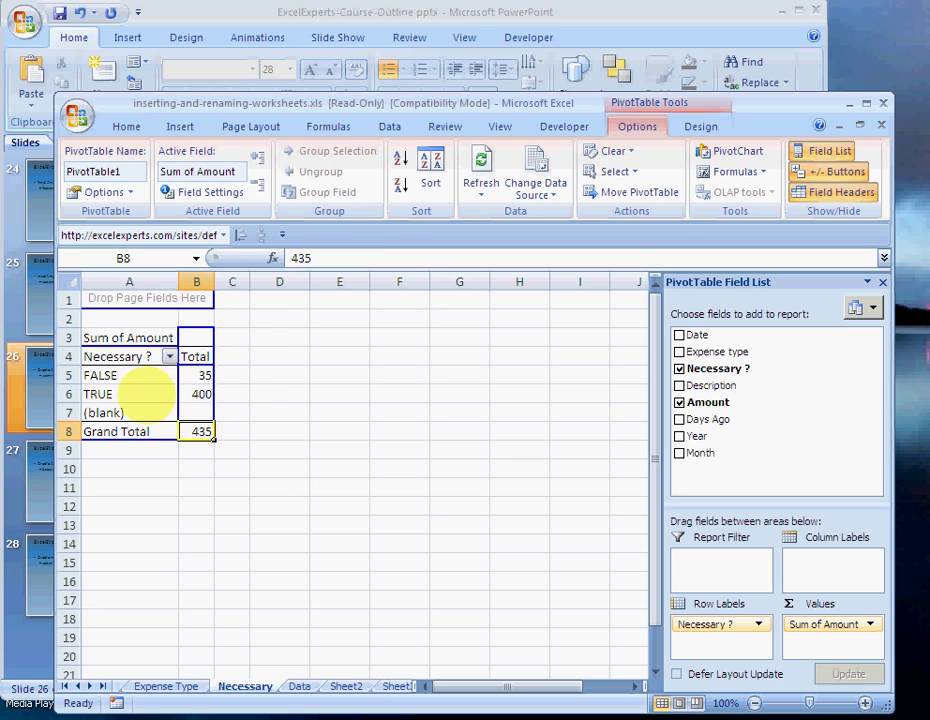
{"action": "left_click", "coordinate": [193, 394]}
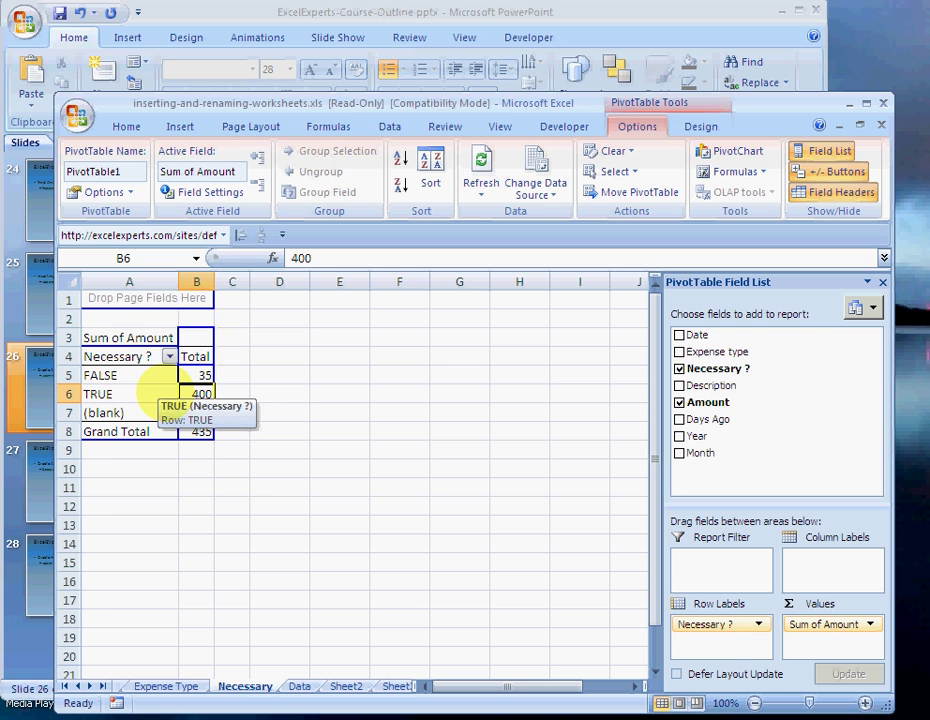
{"action": "left_click", "coordinate": [193, 376]}
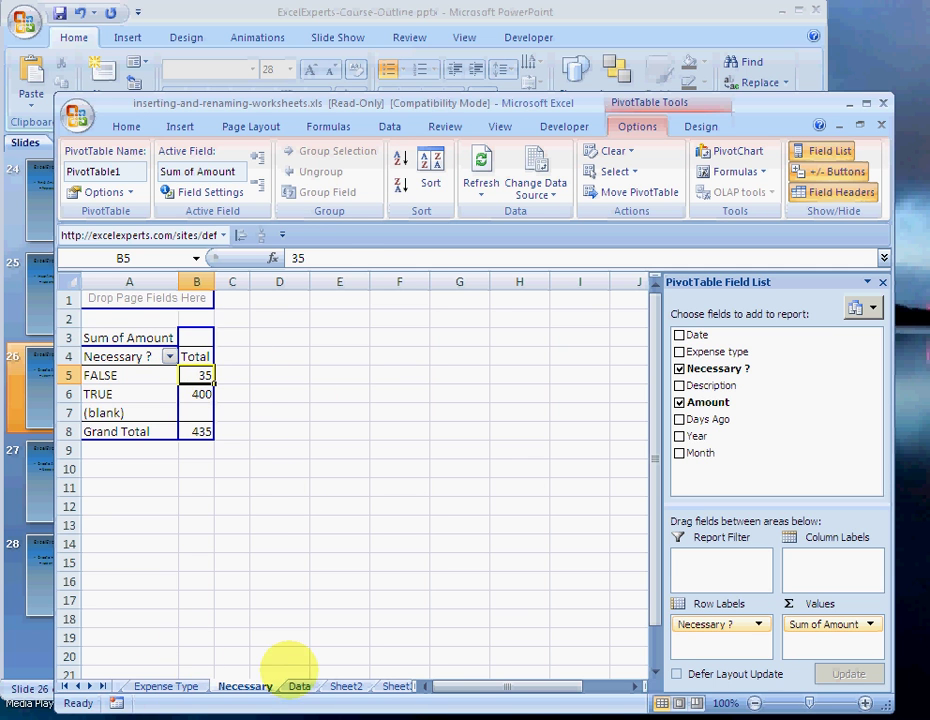
Step: In row 6 of the Data sheet, enter today's date, 09-Jun-09, and choose Computer as the expense type
{"action": "left_click", "coordinate": [299, 686]}
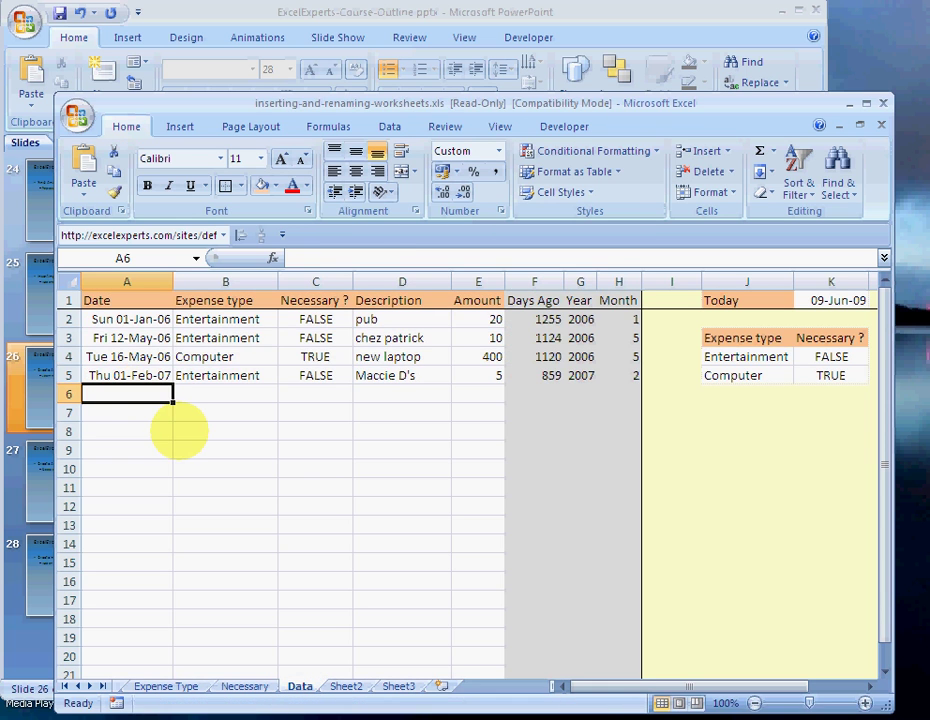
{"action": "key", "text": "ctrl+semicolon"}
{"action": "key", "text": "Tab"}
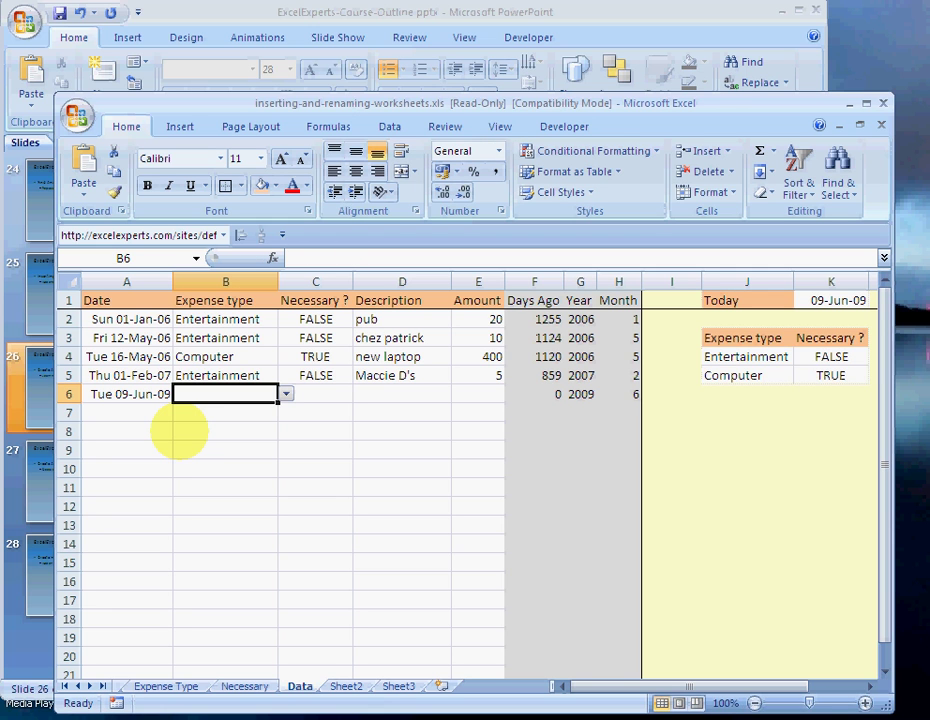
{"action": "key", "text": "alt+Down"}
{"action": "key", "text": "Down"}
{"action": "key", "text": "Return"}
{"action": "key", "text": "Tab"}
Step: Complete the new expense in row 6 with the description "hard disk" and the amount 200
{"action": "key", "text": "Tab"}
{"action": "type", "text": "ha"}
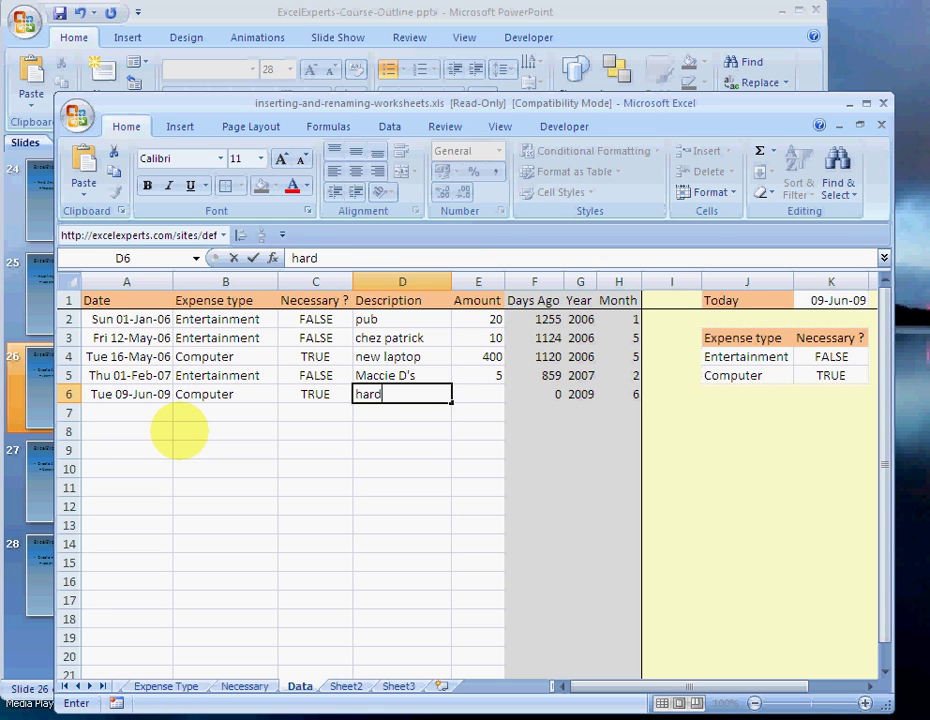
{"action": "type", "text": "rd disk"}
{"action": "key", "text": "Tab"}
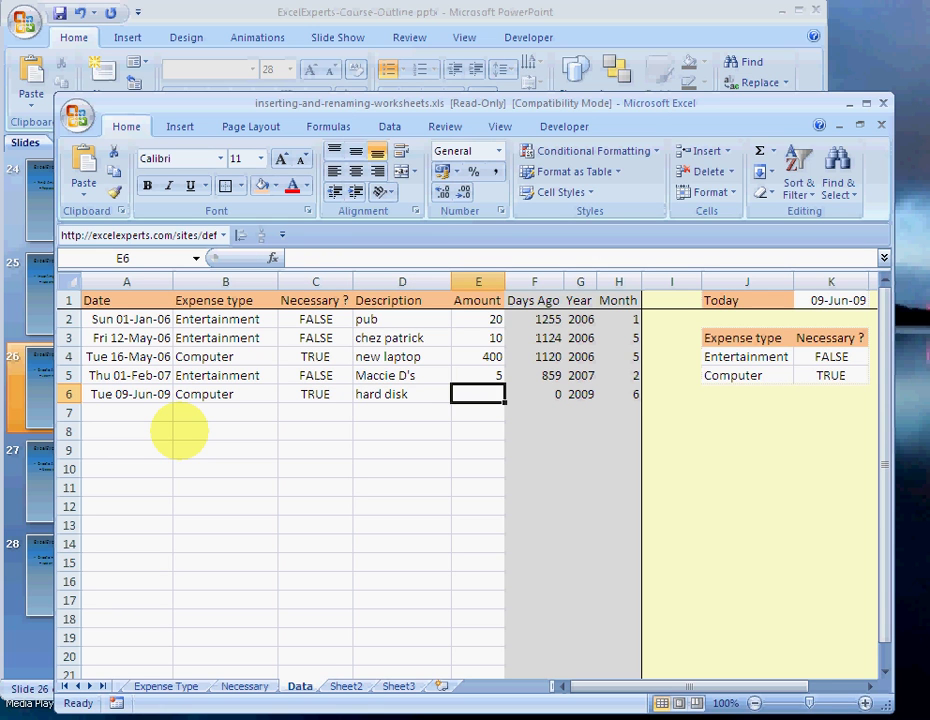
{"action": "type", "text": "200"}
{"action": "key", "text": "Return"}
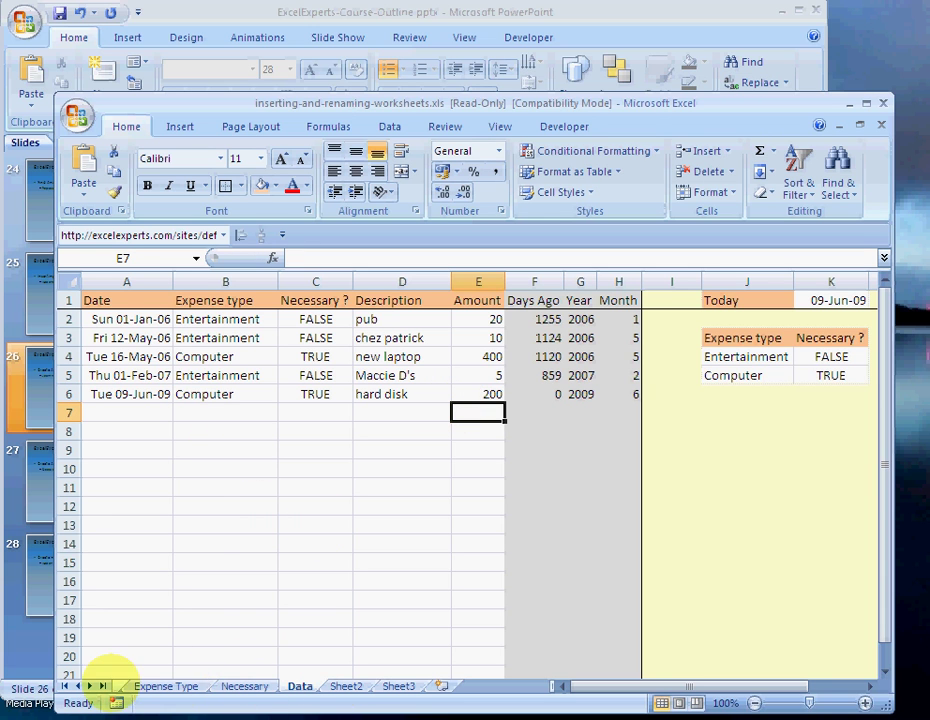
Step: Refresh the pivot table on the Monthly Summary sheet
{"action": "left_click", "coordinate": [64, 686]}
{"action": "left_click", "coordinate": [212, 686]}
{"action": "right_click", "coordinate": [130, 391]}
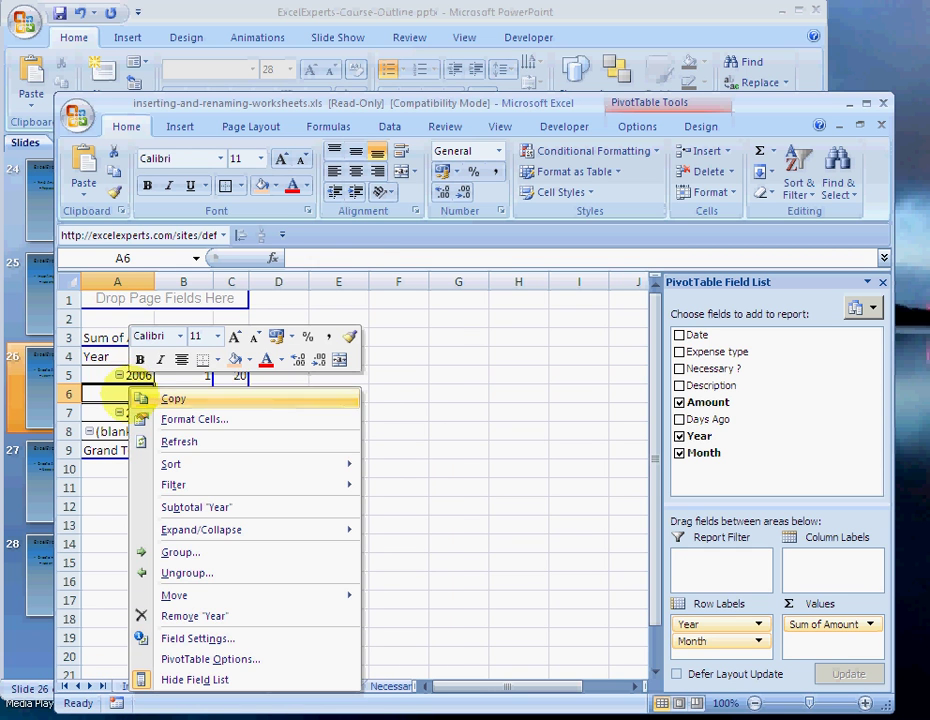
{"action": "left_click", "coordinate": [180, 441]}
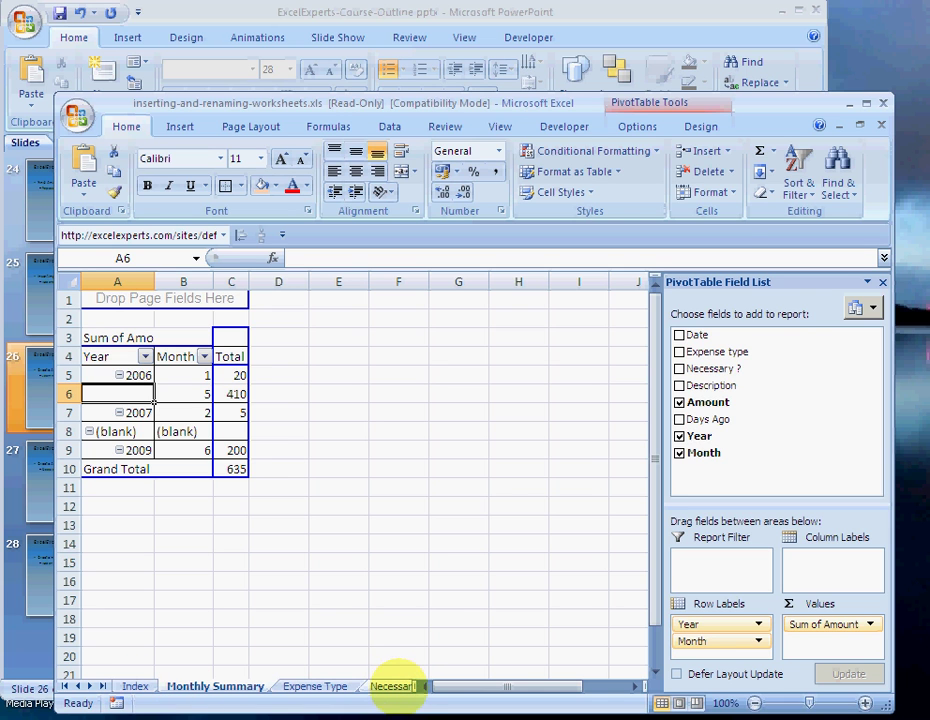
Step: Widen the sheet tab area and compare the Data sheet's entries with the Monthly Summary pivot table
{"action": "left_click_drag", "start_coordinate": [424, 686], "coordinate": [470, 686]}
{"action": "left_click", "coordinate": [446, 686]}
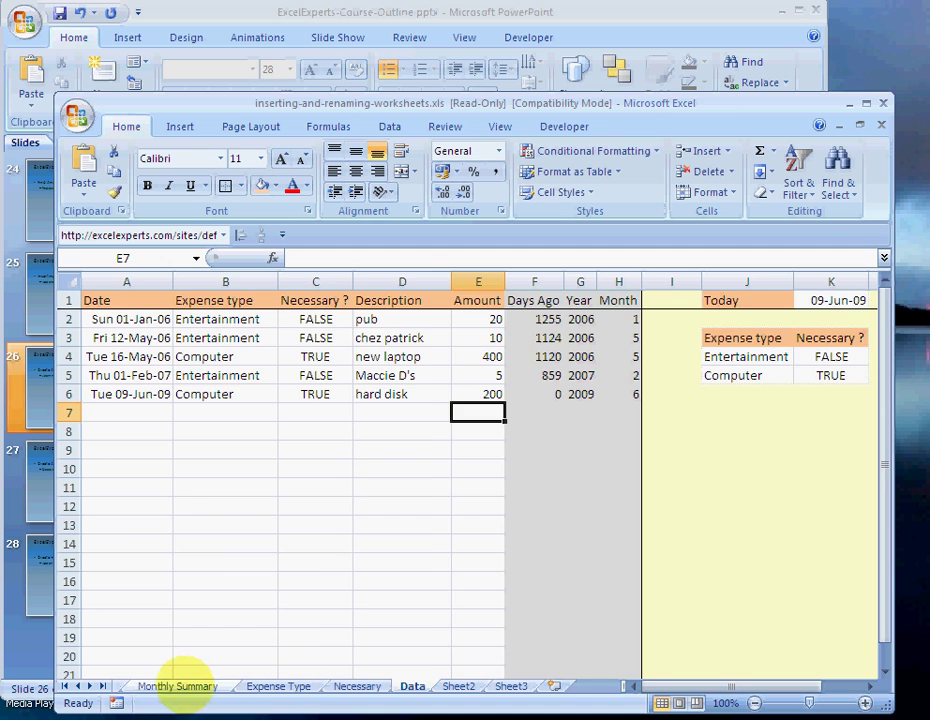
{"action": "left_click", "coordinate": [178, 686]}
{"action": "mouse_move", "coordinate": [207, 411]}
{"action": "left_click", "coordinate": [345, 431]}
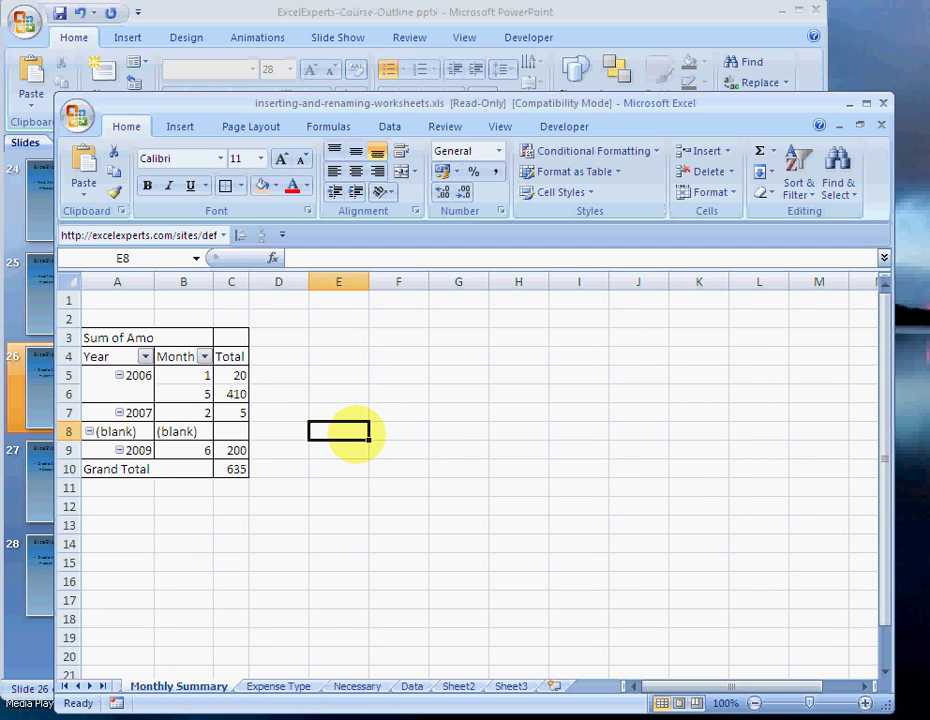